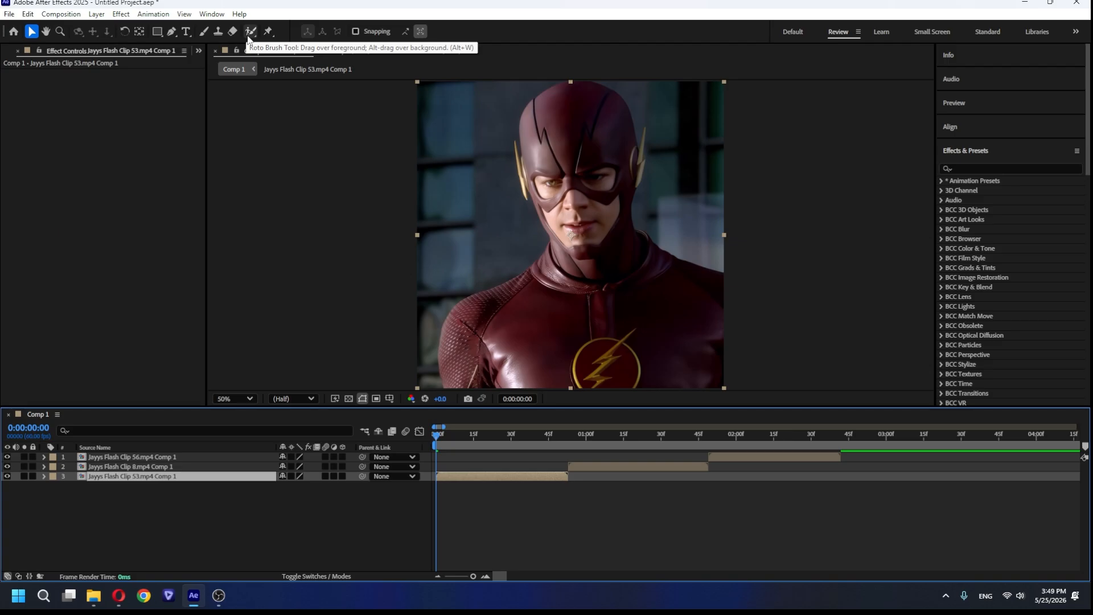
Isolate the masked hero in the Flash Clip 53 layer with Roto Brush strokes over the suit, face, head and both ear pieces.
left_click(250, 32)
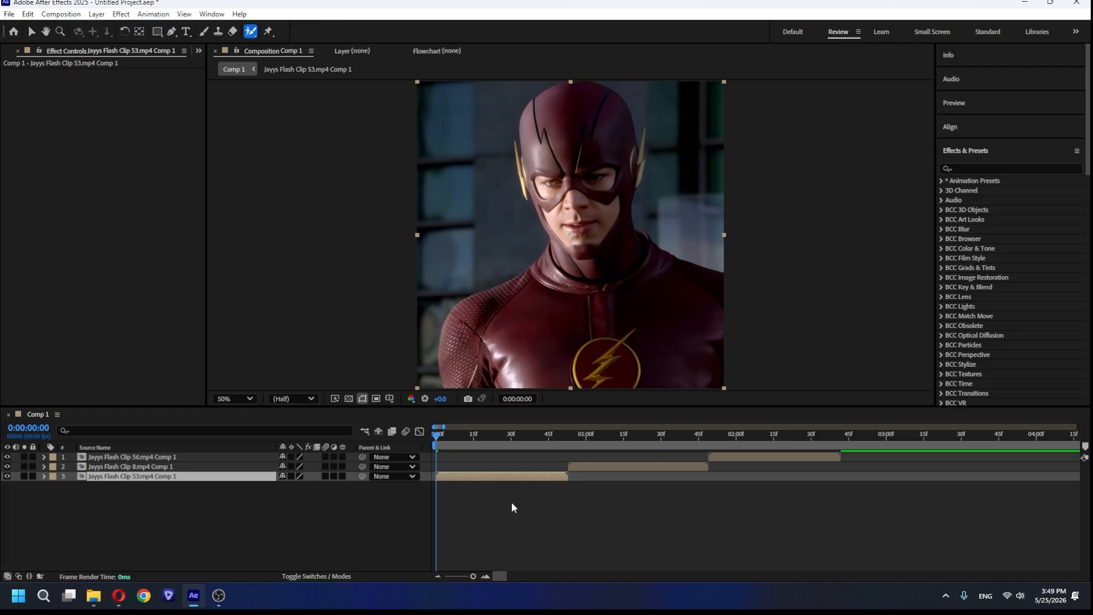
double_click(483, 477)
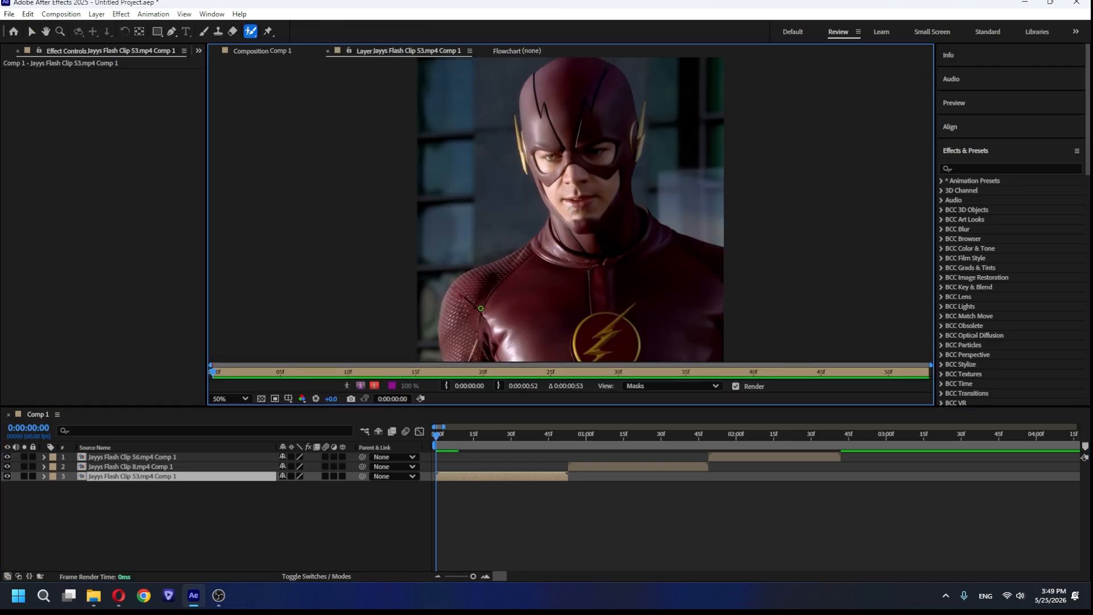
left_click_drag(513, 310, 673, 289)
mouse_move(608, 268)
left_mouse_down()
mouse_move(600, 215)
mouse_move(570, 86)
left_mouse_up()
left_click_drag(642, 130, 641, 154)
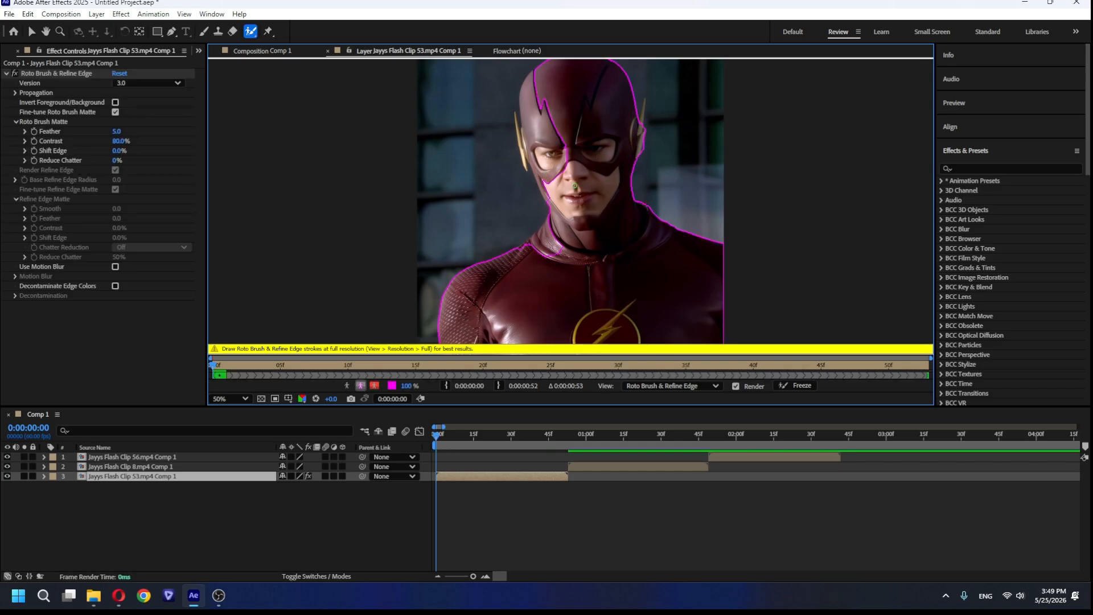
left_click_drag(575, 185, 526, 92)
left_click_drag(522, 147, 524, 158)
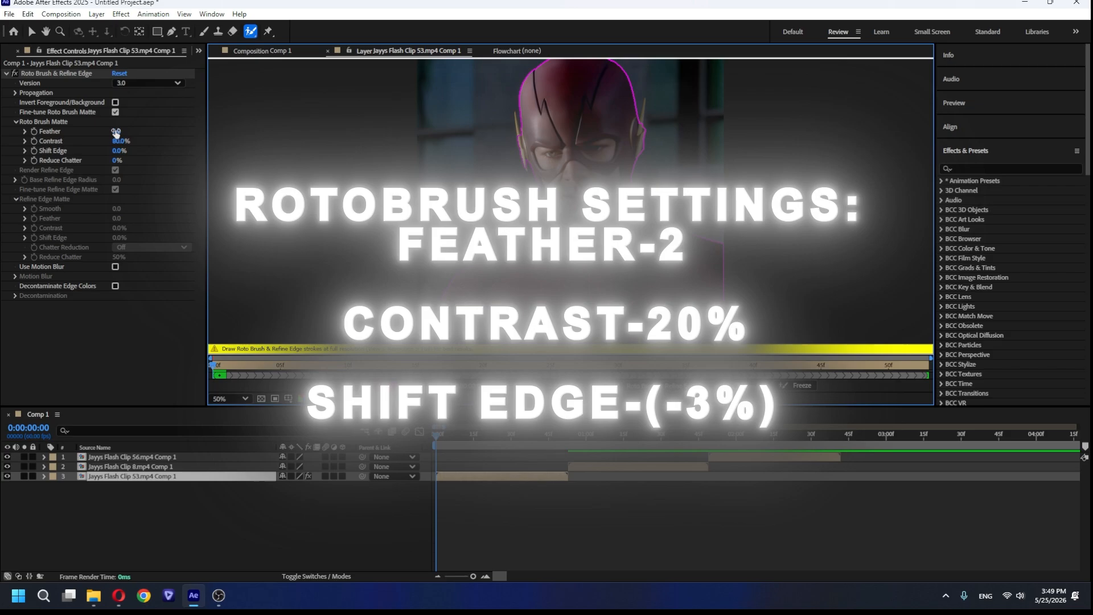
Set the Roto Brush matte to Feather 2, Contrast 20% and Shift Edge -3%, and freeze the propagation.
left_click(116, 133)
type("2")
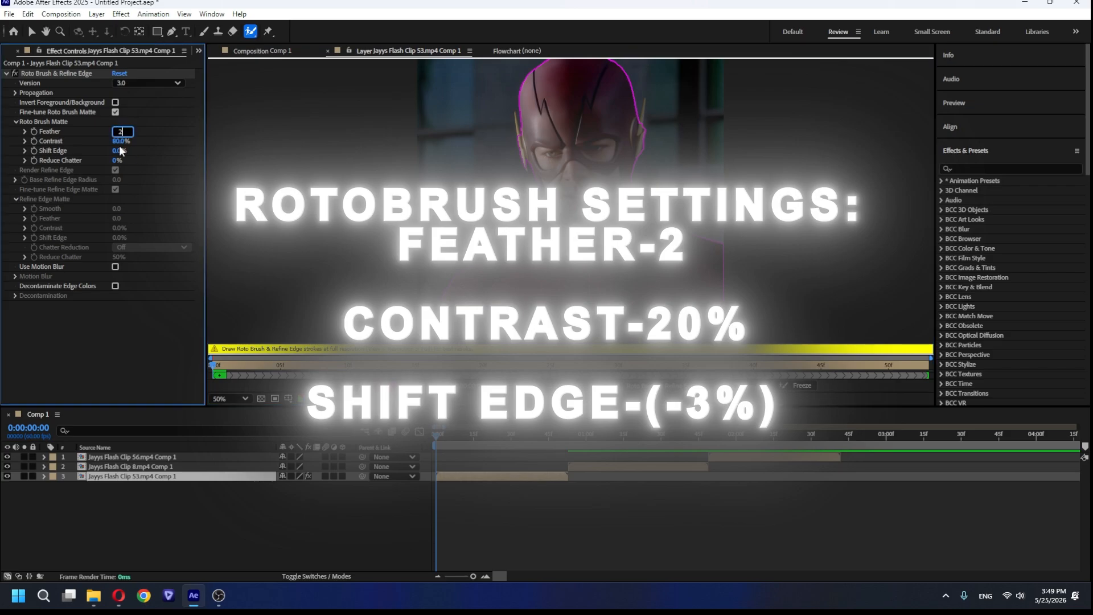
key("Tab")
type("20")
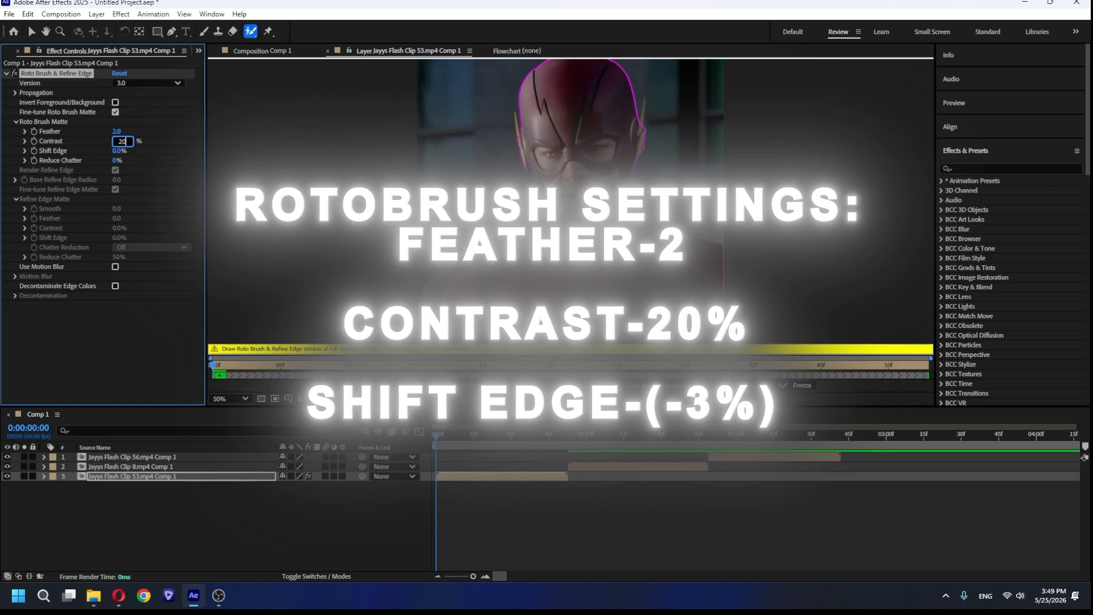
left_click(118, 150)
type("-3")
key("Return")
left_click(800, 385)
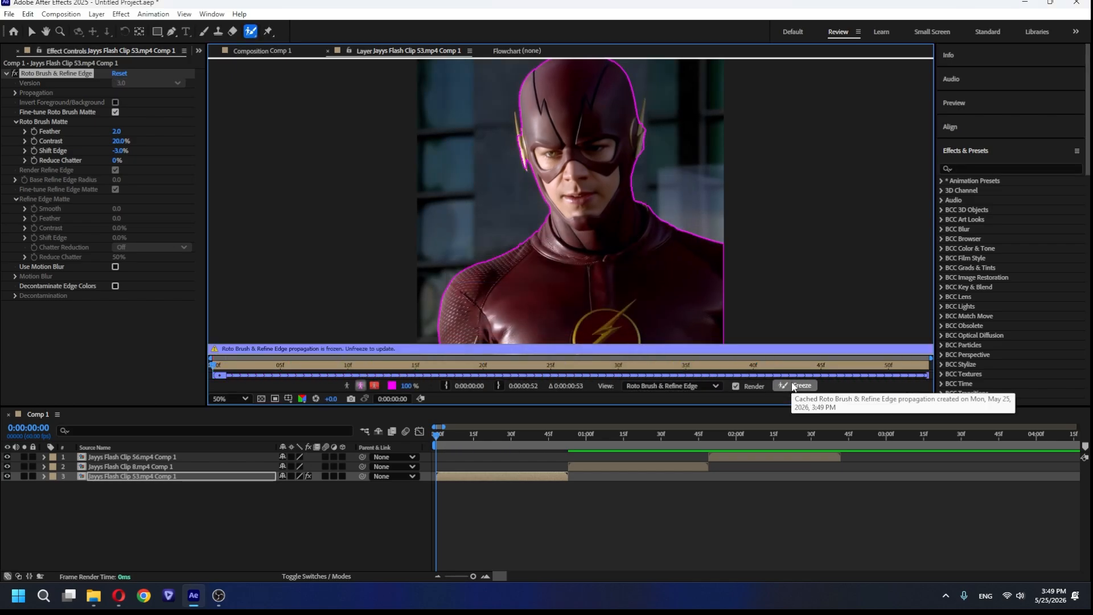
Pre-compose the rotoscoped Flash Clip 53 layer.
left_click_drag(437, 435, 487, 440)
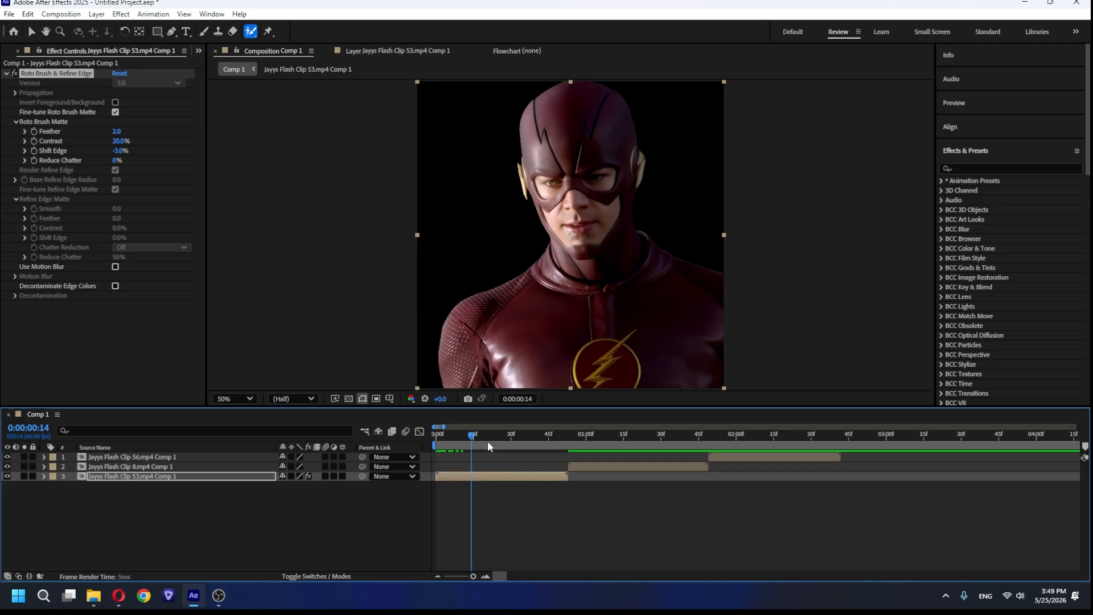
key("Home")
right_click(492, 480)
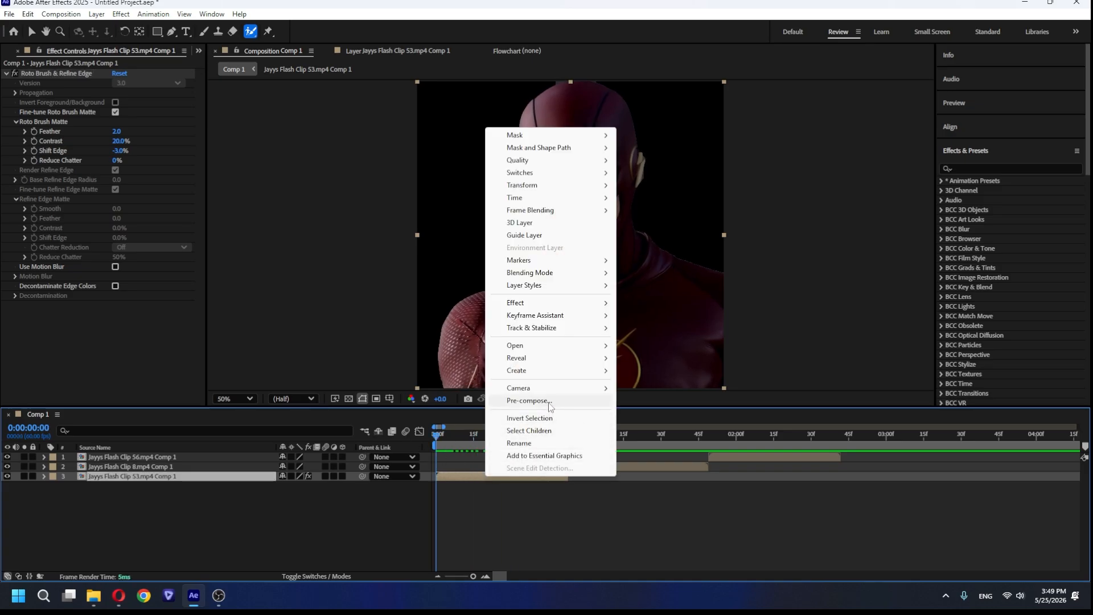
left_click(530, 399)
left_click(602, 379)
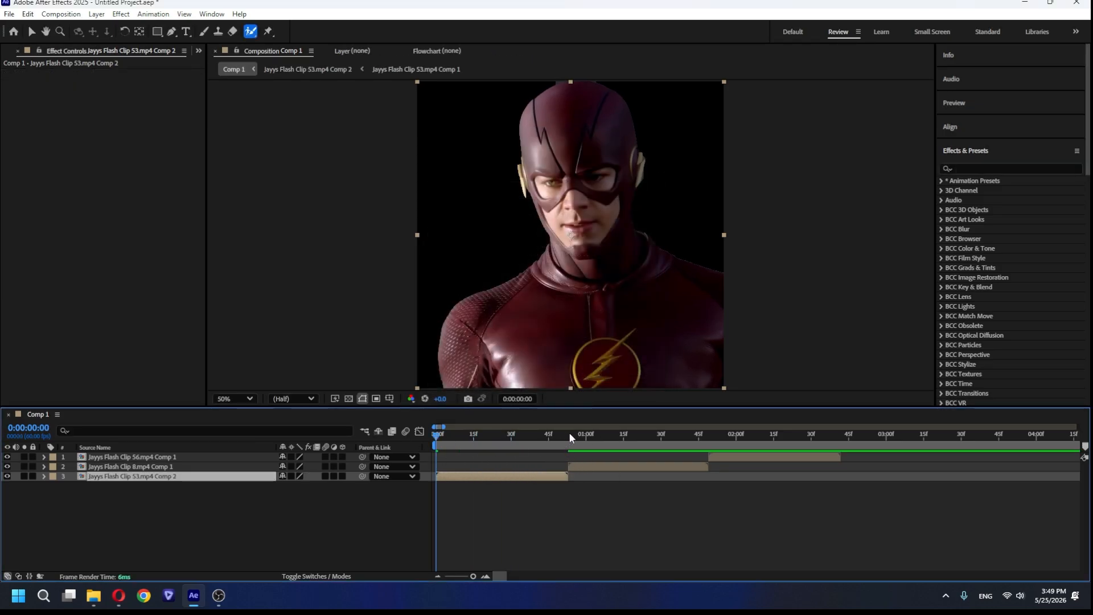
left_click(569, 433)
right_click(596, 464)
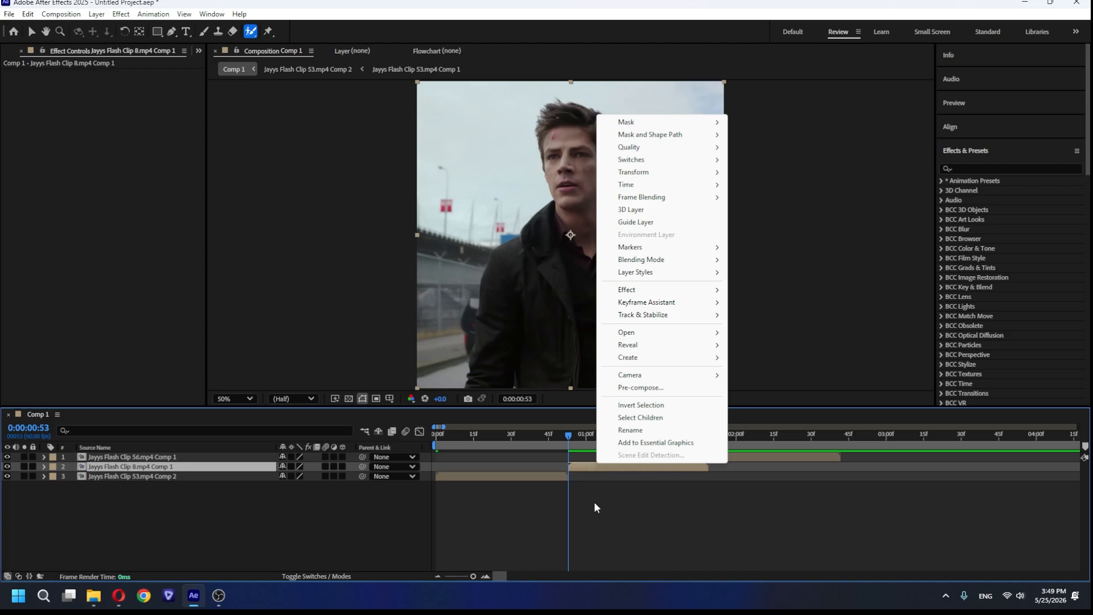
left_click(593, 501)
left_click(611, 467)
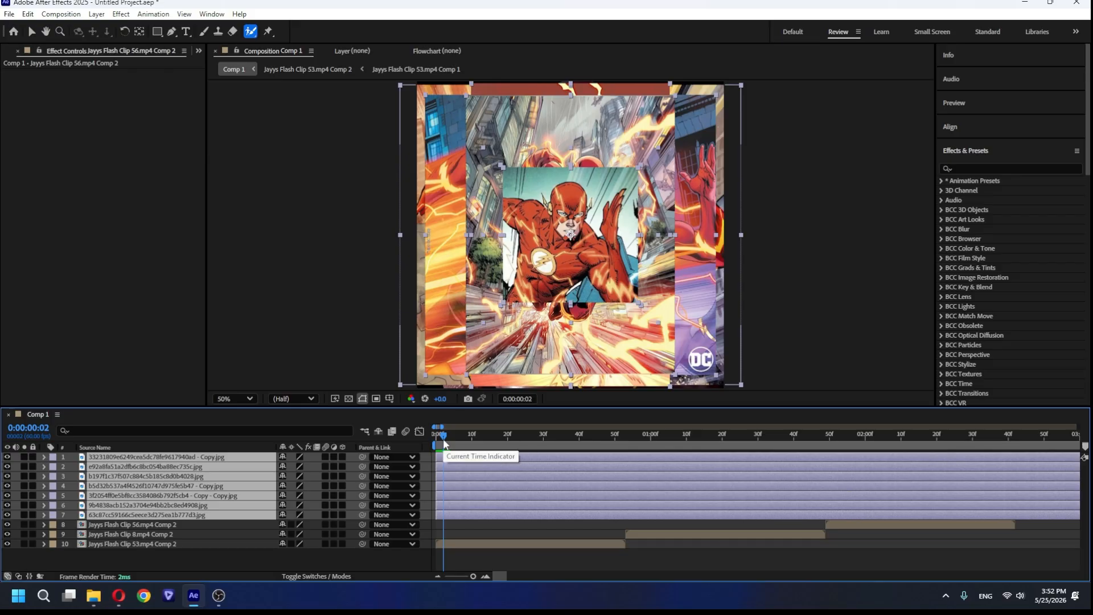
Trim the seven comic image layers to end at frame 2 and stagger them one after another from the start of the timeline.
left_click(436, 438)
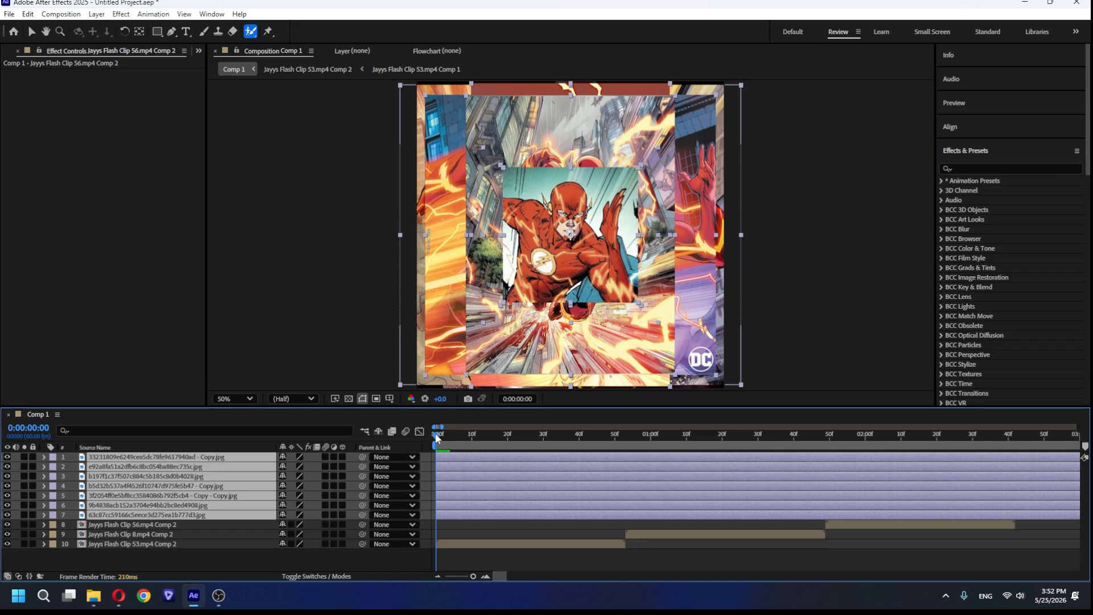
left_click_drag(436, 439, 442, 447)
key("alt+bracketright")
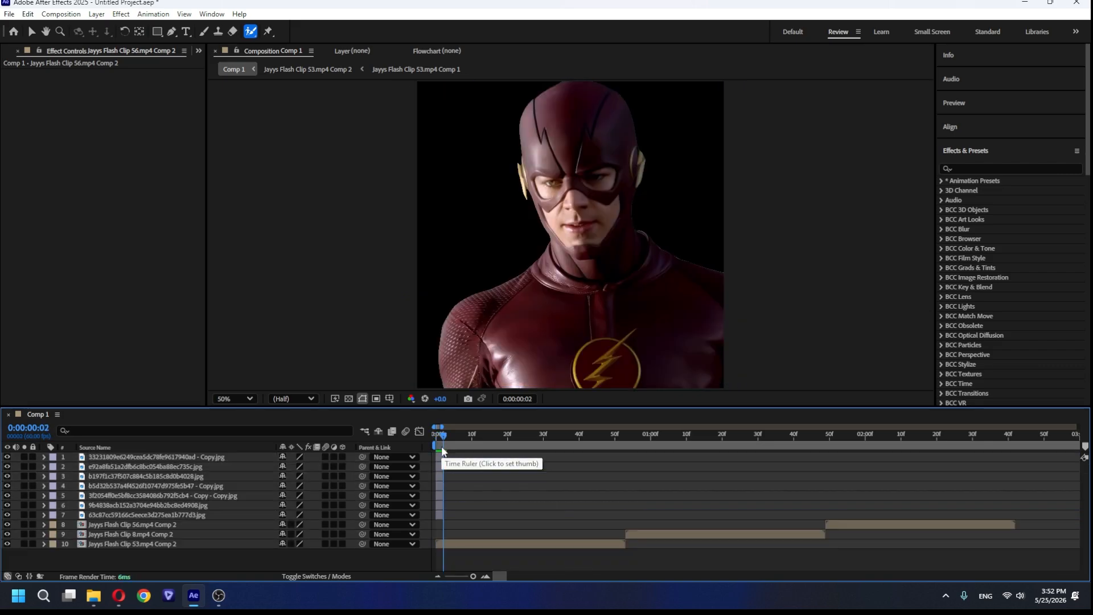
left_click(440, 511)
left_click_drag(440, 511, 425, 498)
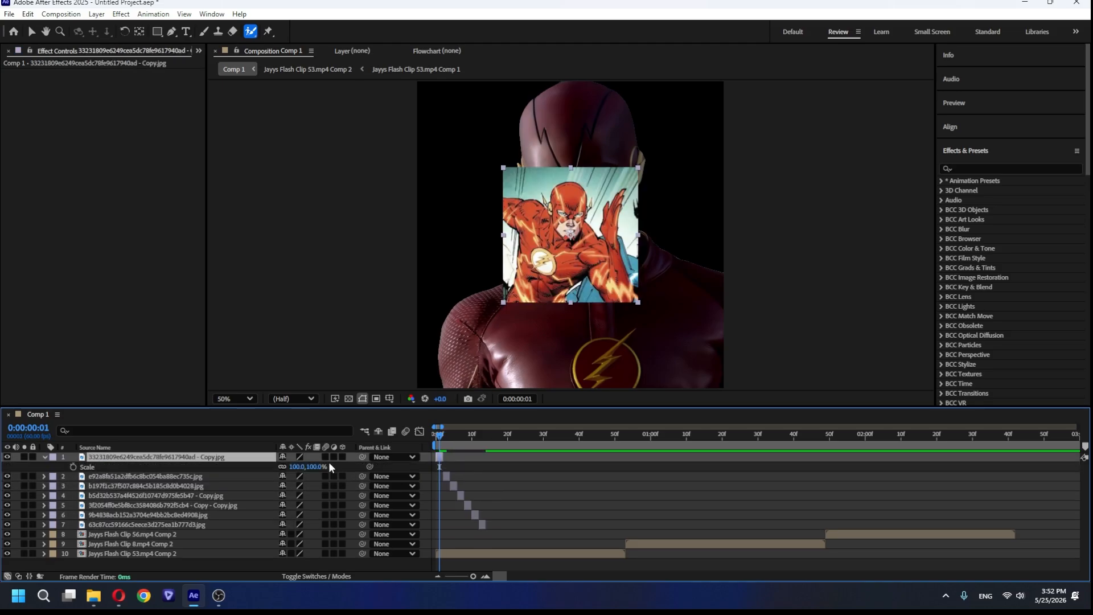
Scale up the comic images, beginning with the first two layers, so each fills the composition frame.
left_click_drag(311, 465, 384, 459)
key("s")
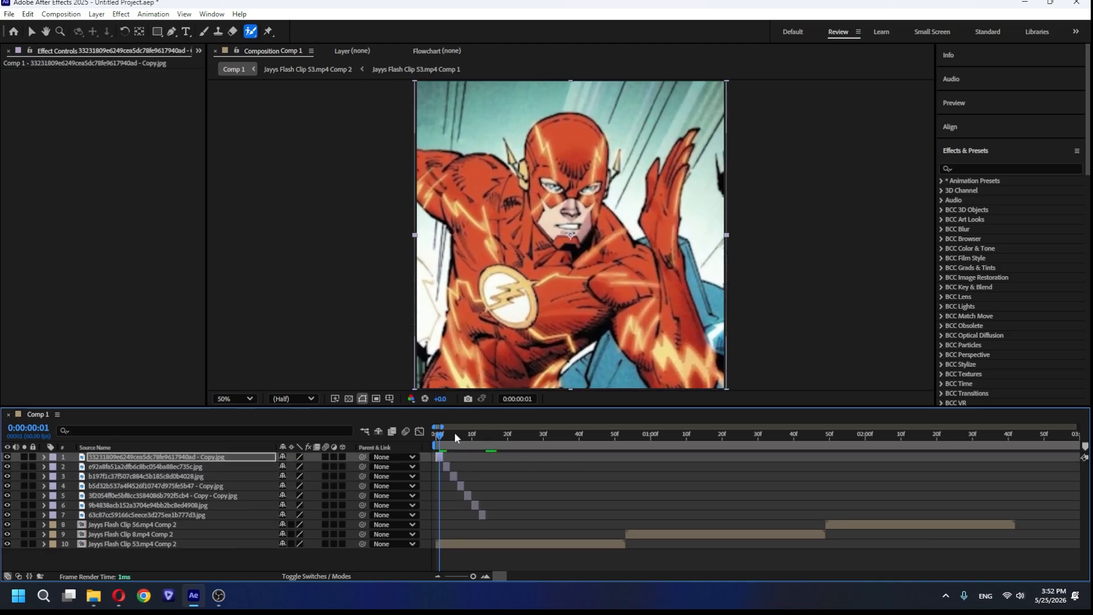
left_click(448, 438)
left_click(447, 466)
key("s")
left_click_drag(319, 476, 349, 476)
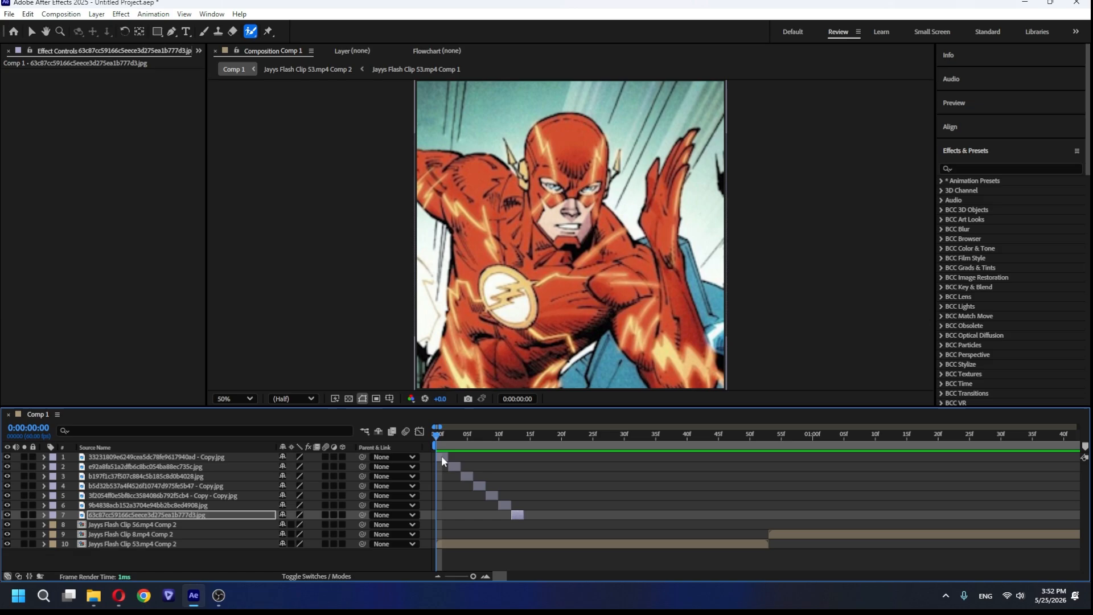
Apply the S_BlurMoCurves effect to the first comic image layer.
left_click(441, 455)
left_click(980, 170)
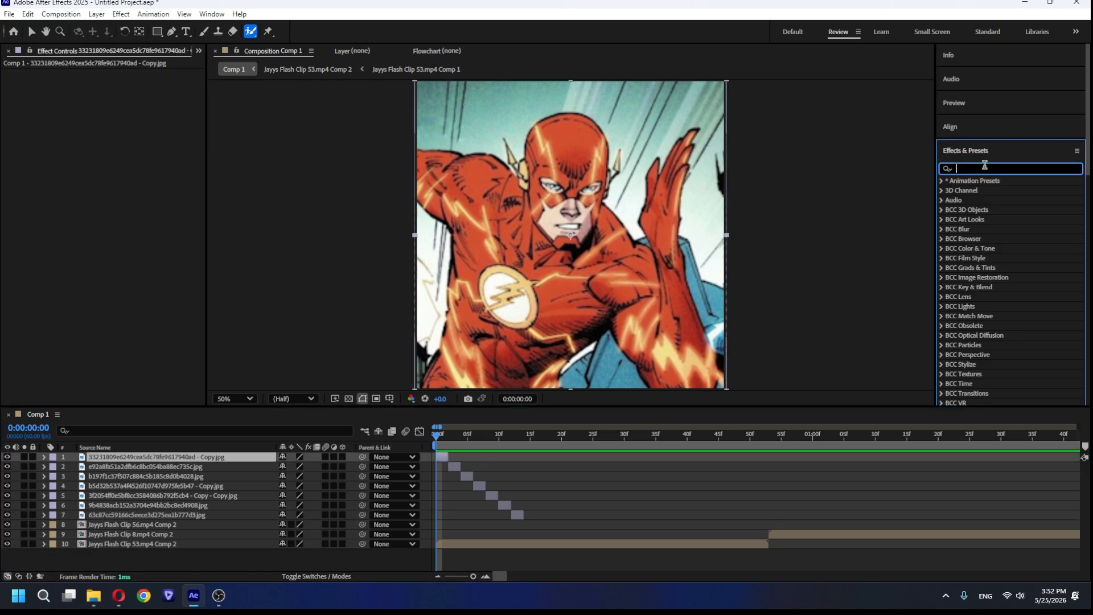
type("s_blurmo")
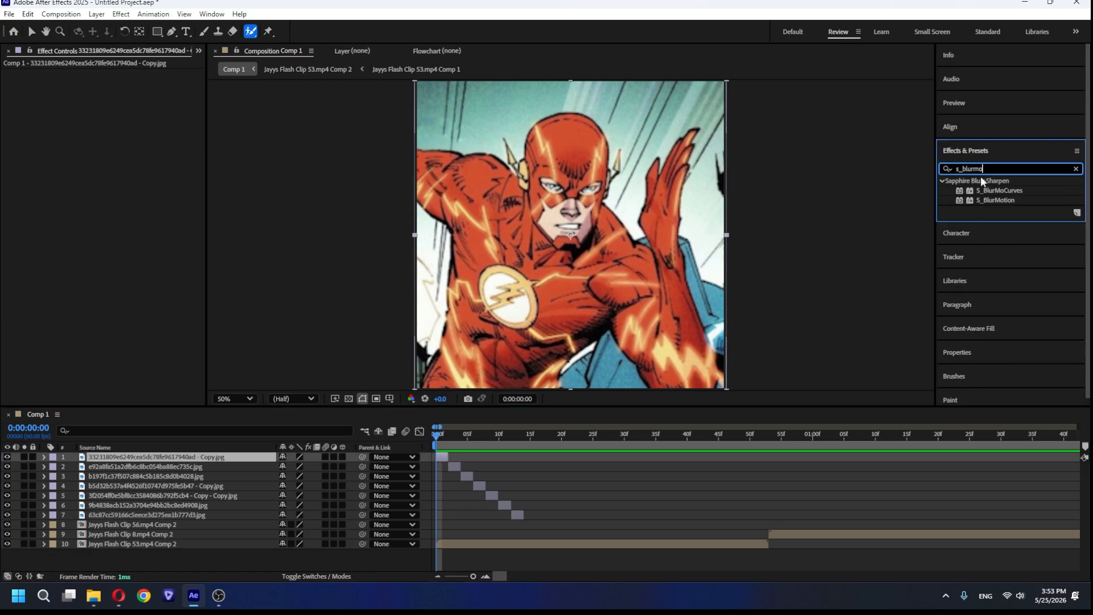
left_click(1003, 190)
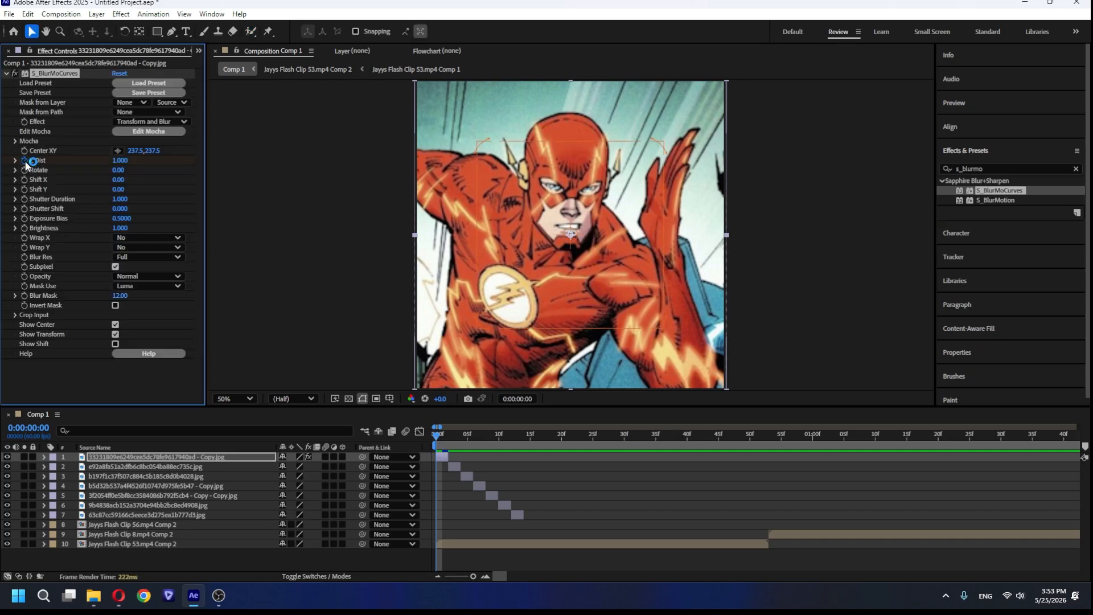
Keyframe Z Dist of S_BlurMoCurves on the first image from 0.5 at frame 0 to 1 at frame 2.
left_click(121, 160)
type("0.5")
key("Return")
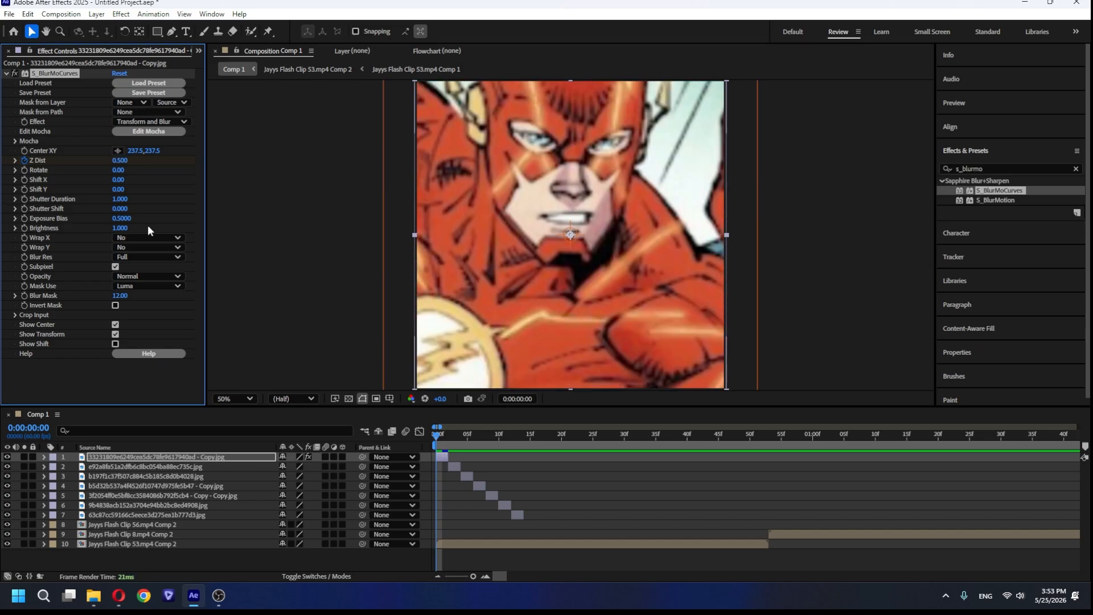
left_click(448, 440)
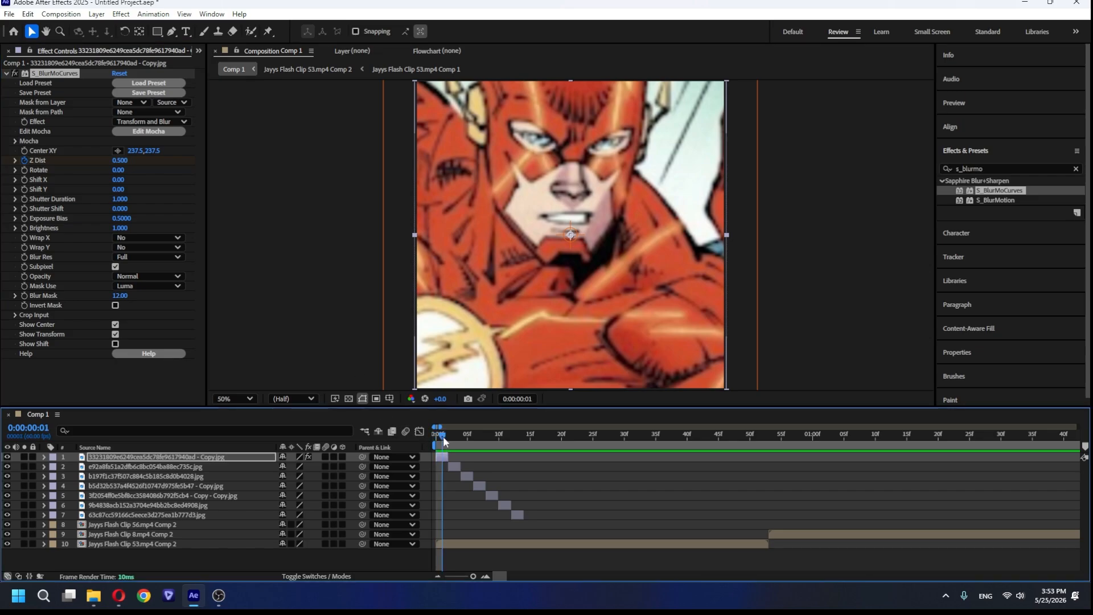
left_click(120, 160)
type("1")
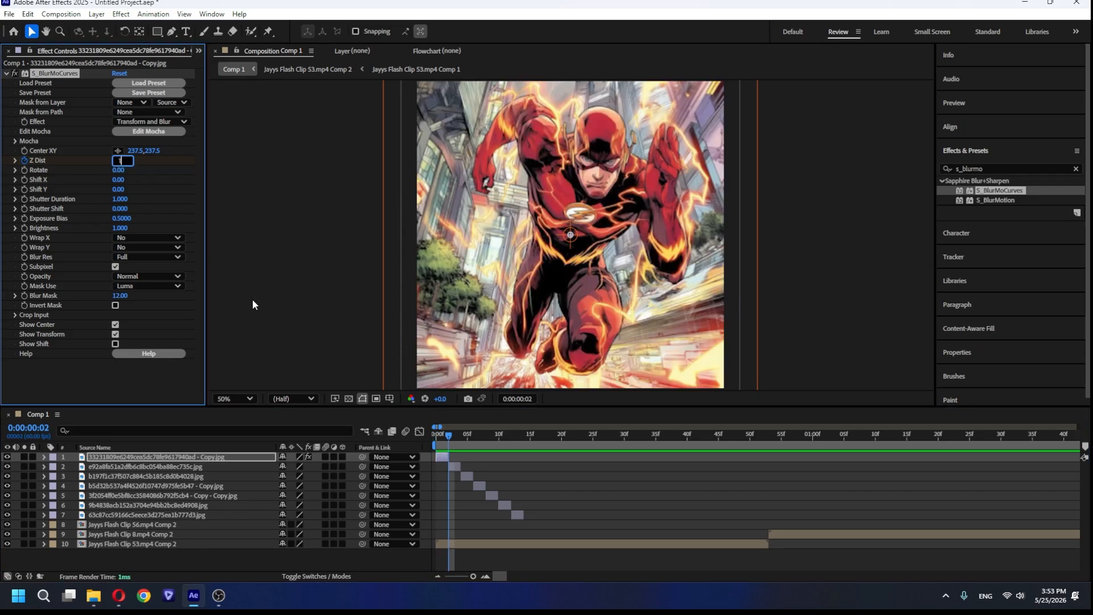
key("Return")
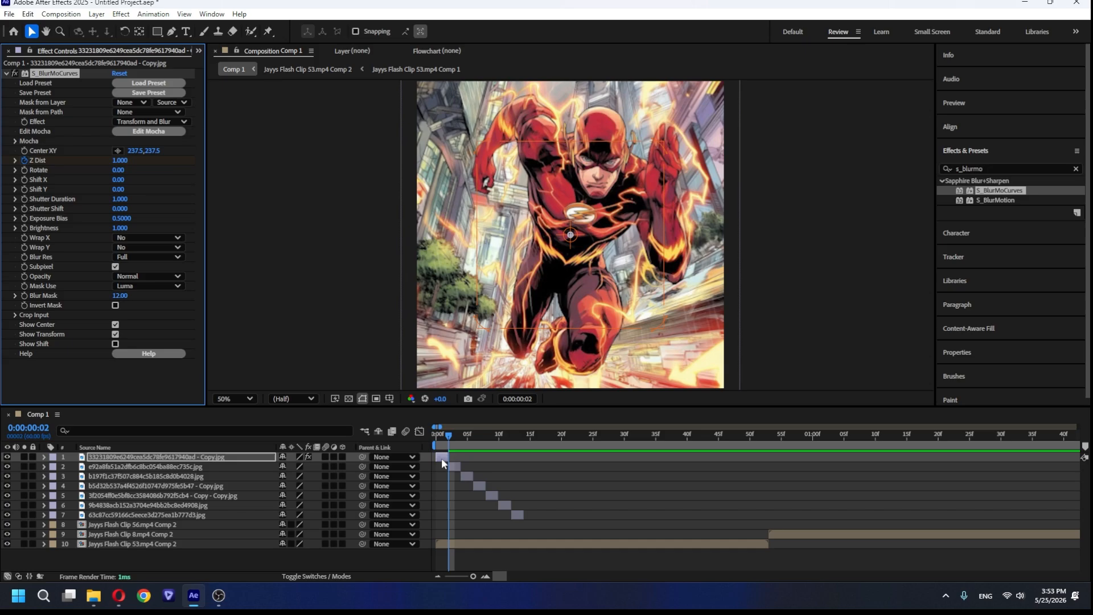
Easy-ease the two Z Dist keyframes and reshape their value curve to be steep at both ends and flatter in the middle.
key("u")
left_click_drag(453, 478, 427, 483)
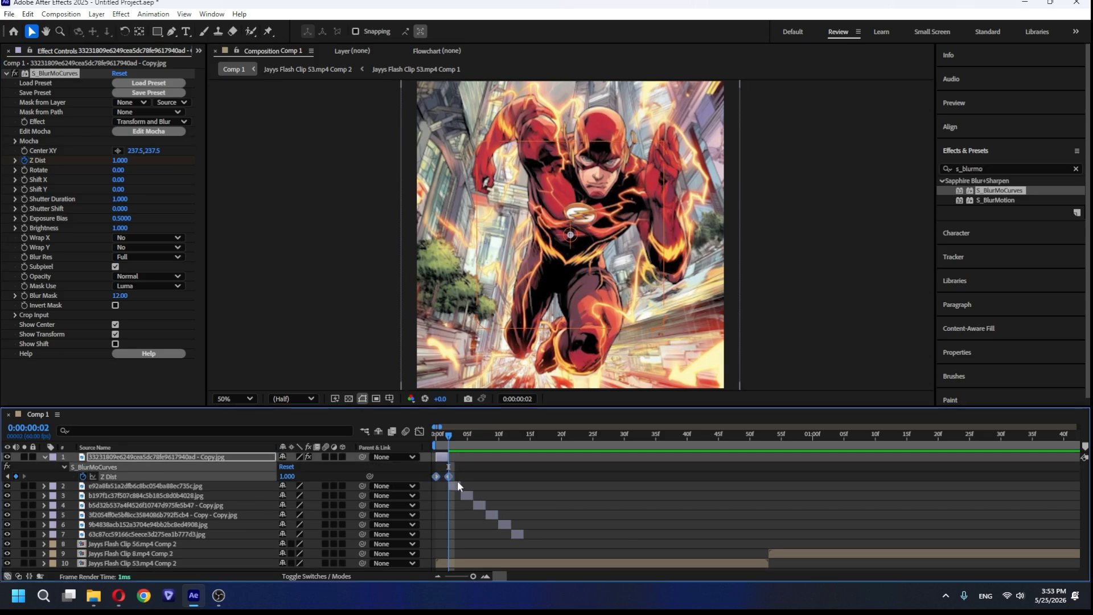
key("F9")
left_click(420, 432)
left_click_drag(441, 427, 438, 430)
left_click(436, 546)
left_click_drag(455, 547, 453, 498)
left_click_drag(473, 459, 475, 509)
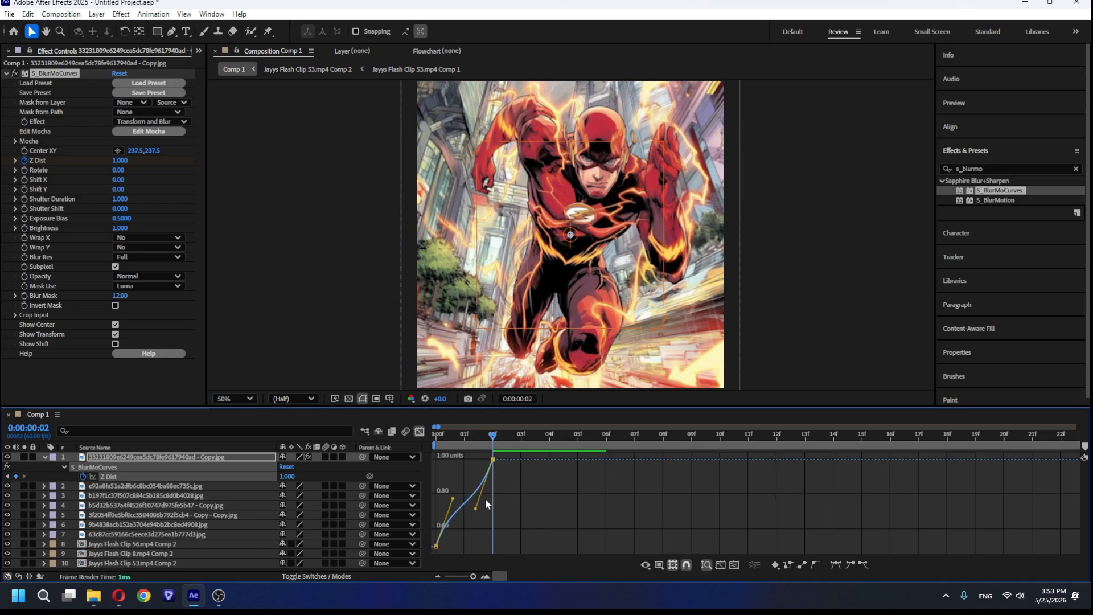
left_click(420, 431)
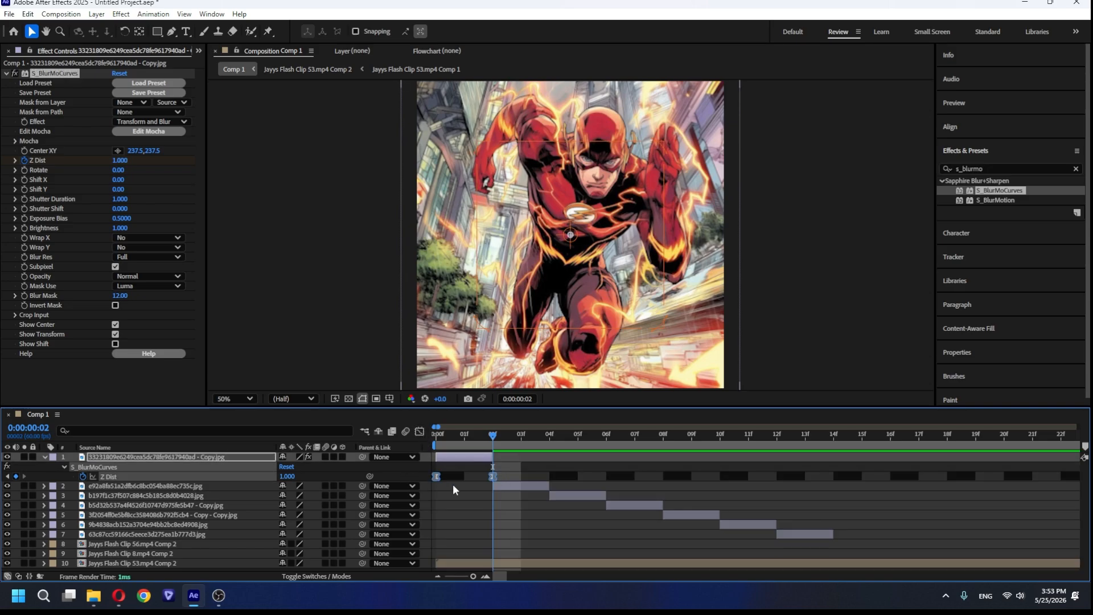
Add the same keyframed S_BlurMoCurves effect to the other six comic image layers, starting at each layer's in point.
left_click(521, 487)
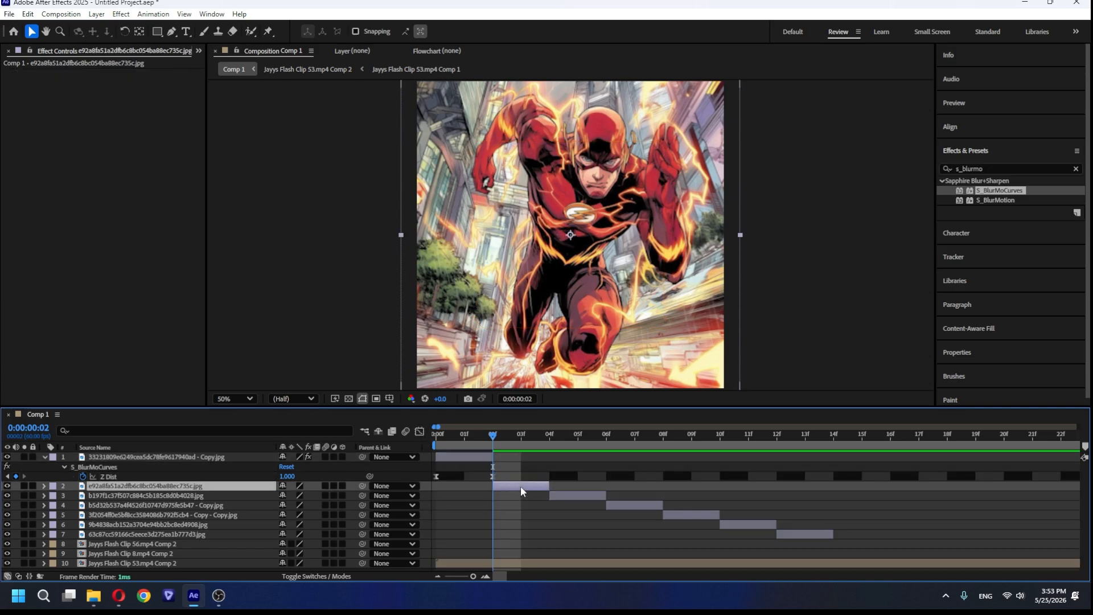
key("ctrl+alt+shift+e")
left_click(576, 496)
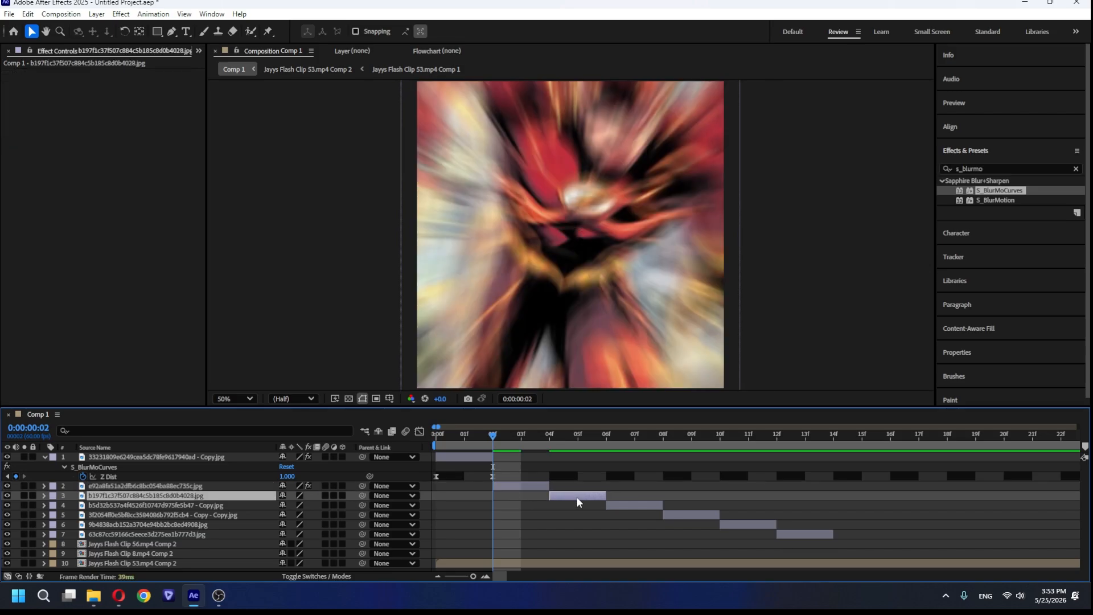
key("i")
key("ctrl+alt+shift+e")
left_click(631, 504)
key("i")
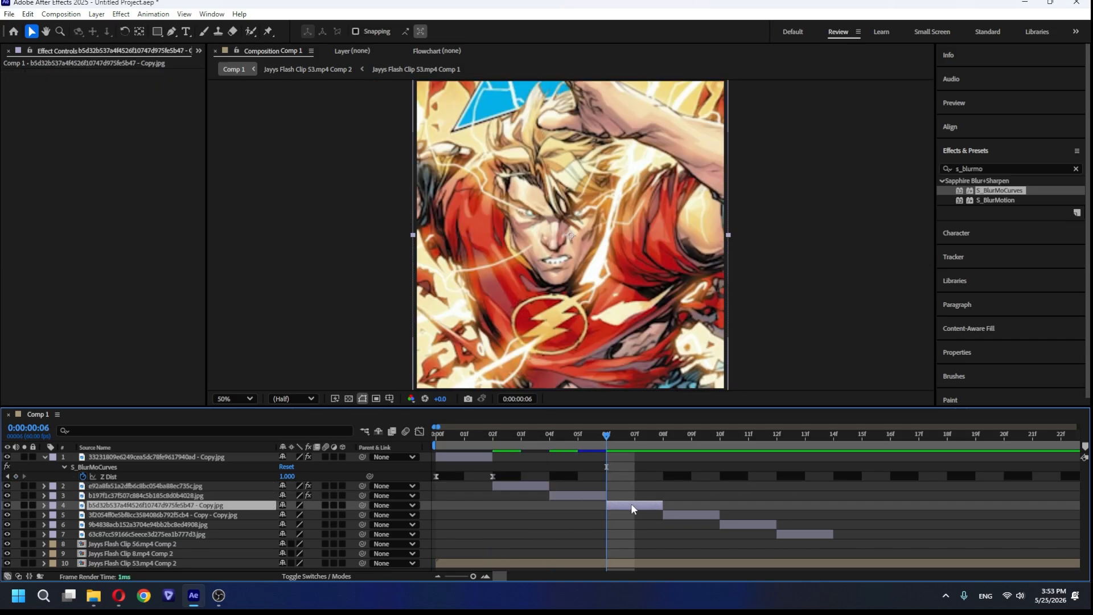
key("ctrl+alt+shift+e")
left_click(675, 514)
key("i")
key("ctrl+alt+shift+e")
left_click(739, 522)
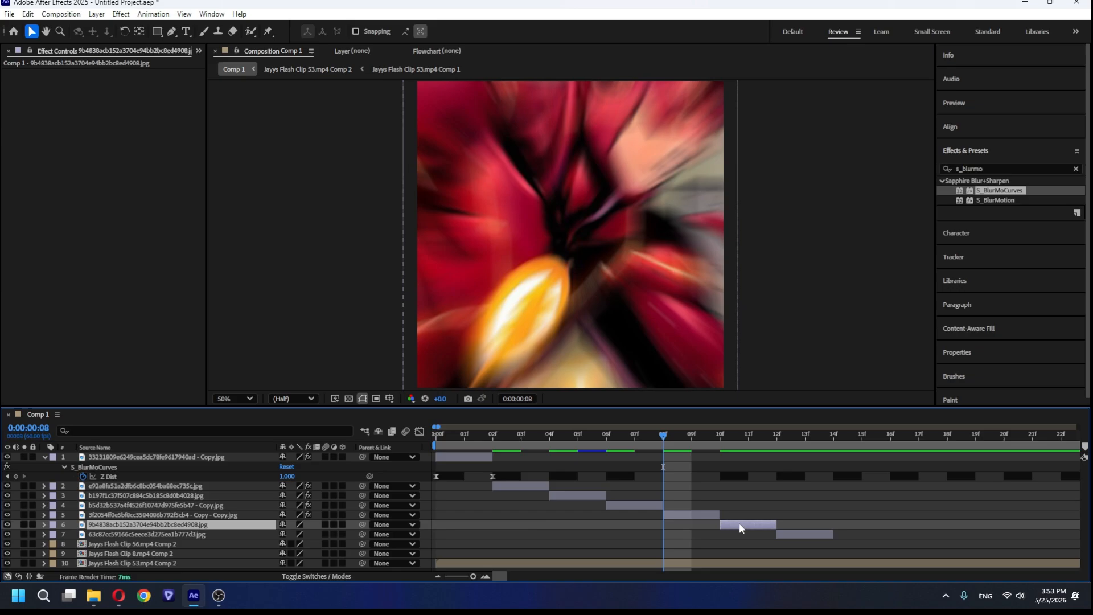
key("i")
key("ctrl+alt+shift+e")
left_click(788, 535)
key("i")
key("ctrl+alt+shift+e")
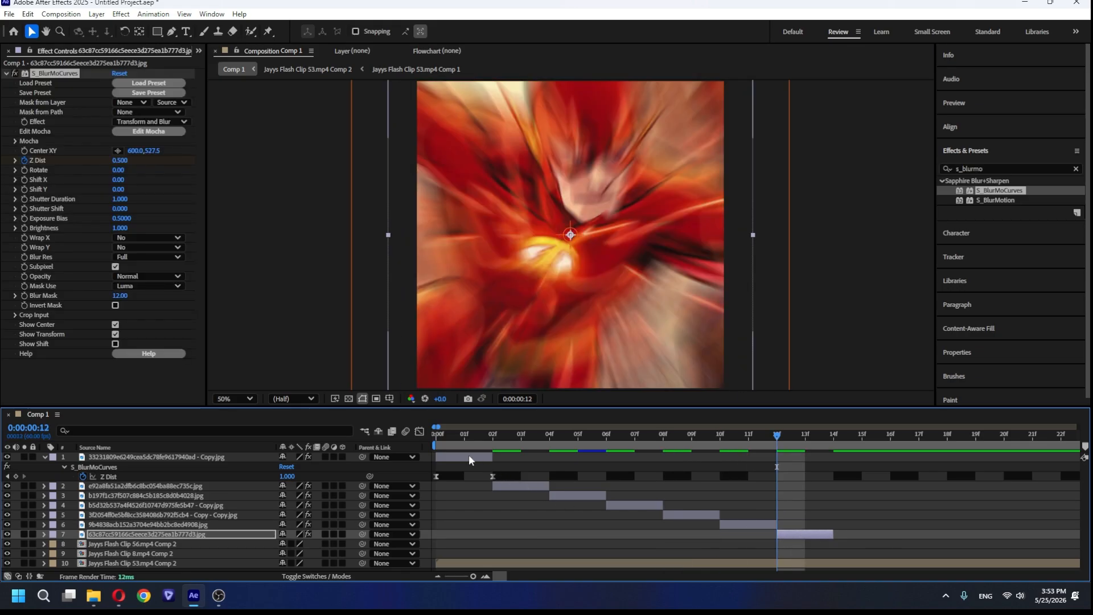
Pre-compose all seven comic image layers together and place the resulting layer beneath the Flash Clip 53 layer.
left_click(465, 456)
key("u")
left_click_drag(439, 427, 405, 446)
key("space")
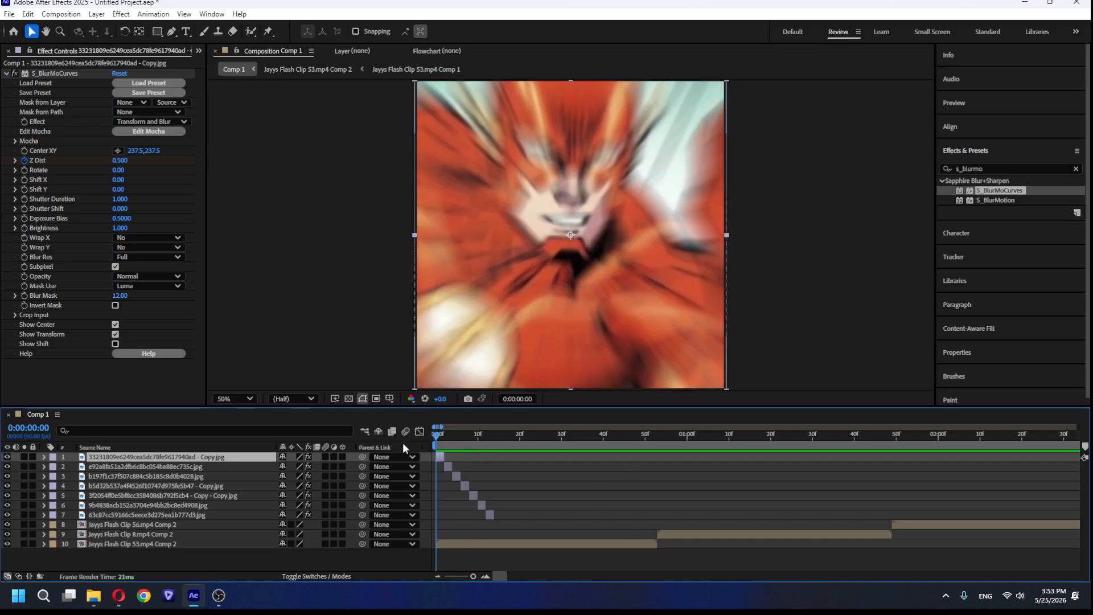
left_click(488, 515)
left_click_drag(432, 514, 424, 455)
right_click(216, 488)
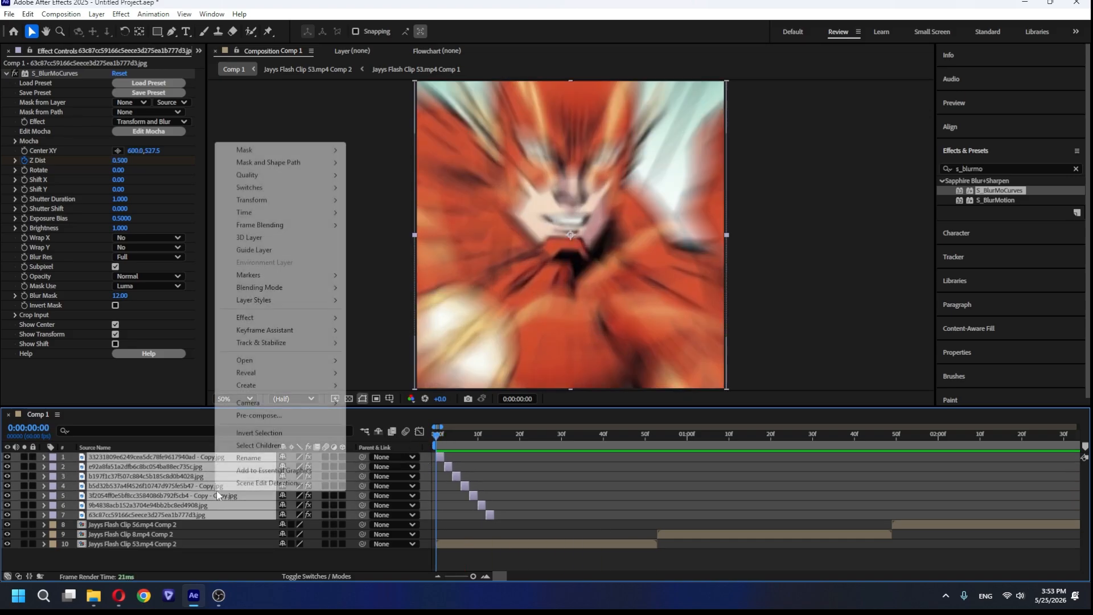
left_click(285, 415)
left_click(598, 378)
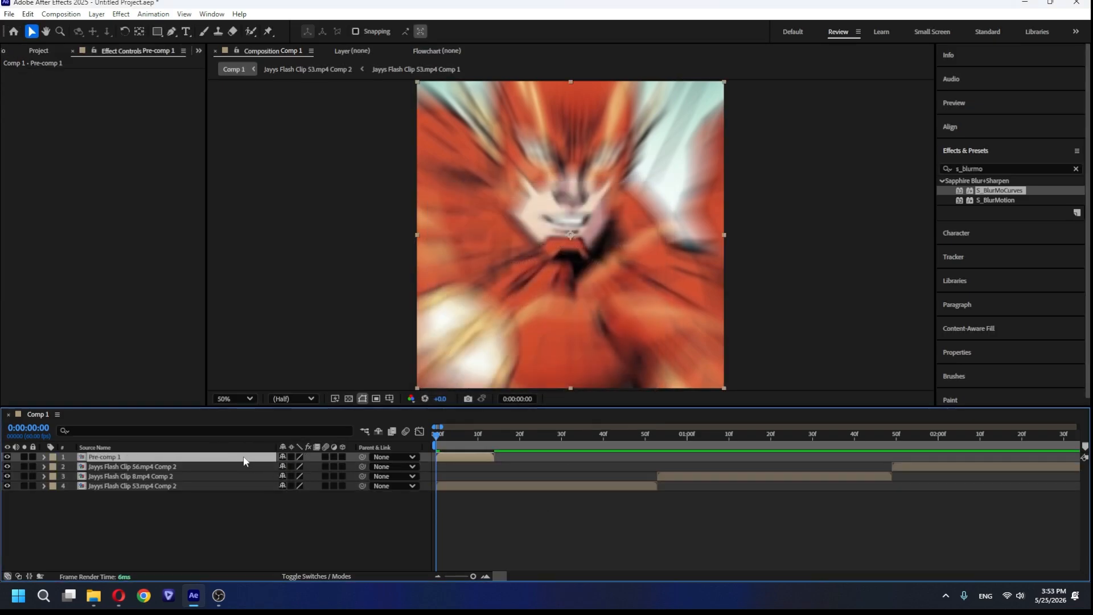
left_click_drag(245, 462, 243, 497)
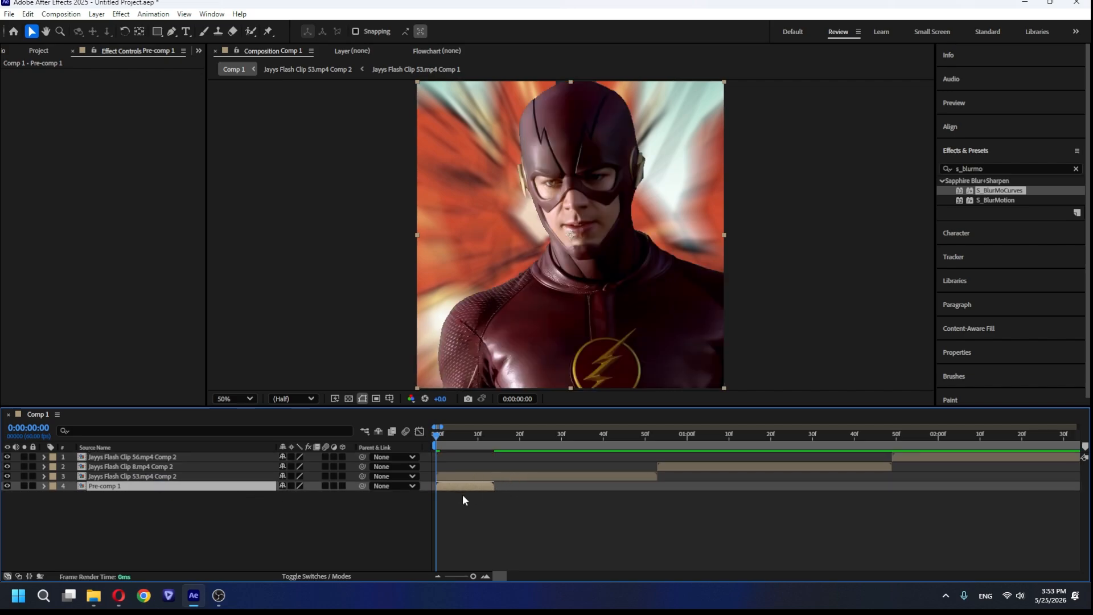
Duplicate Pre-comp 1 three times and place the four copies end to end beneath the full length of the Flash Clip 53 layer.
key("ctrl+d")
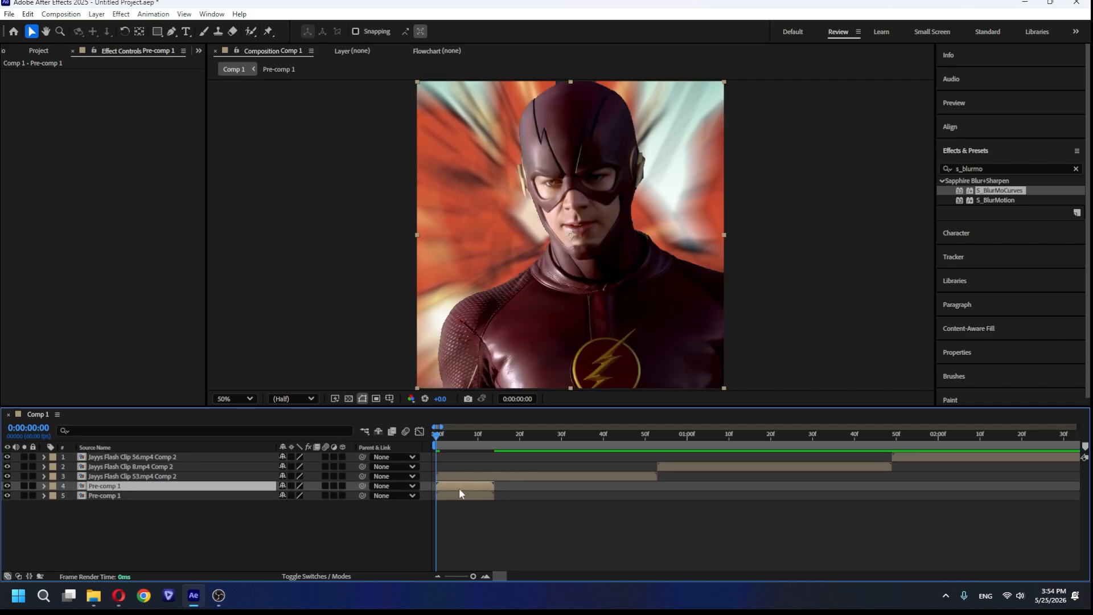
left_click_drag(454, 484, 659, 491)
key("ctrl+d")
key("ctrl+d")
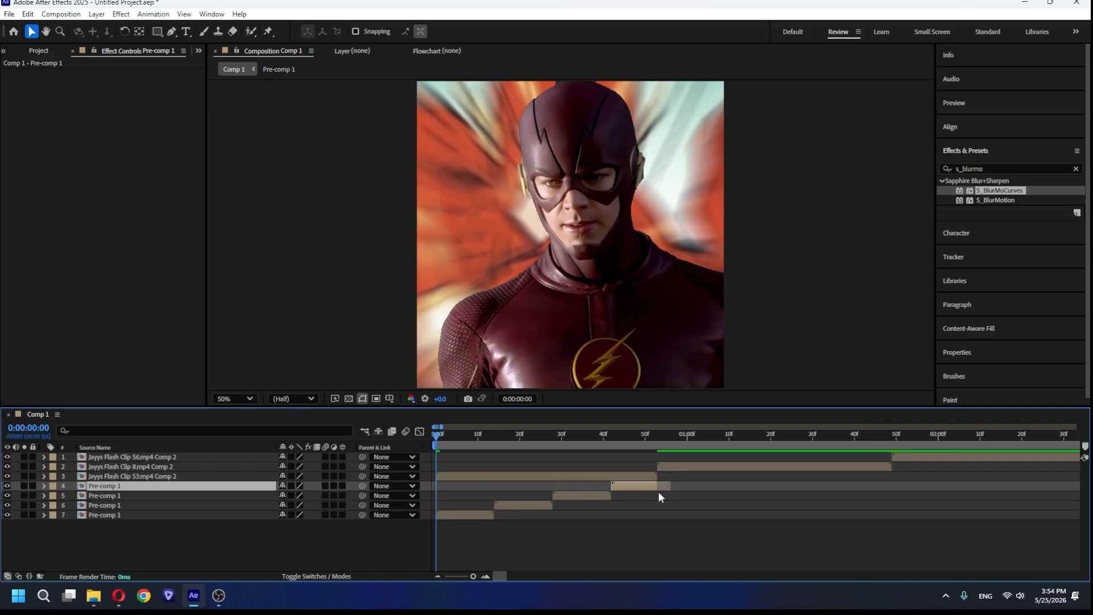
left_click_drag(435, 435, 500, 448)
key("space")
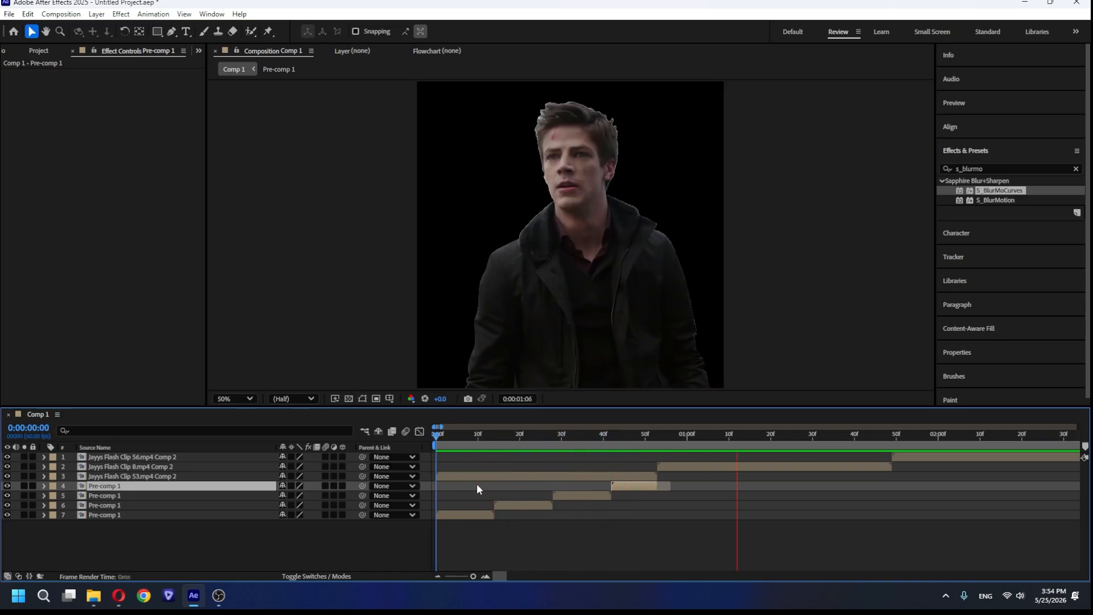
key("space")
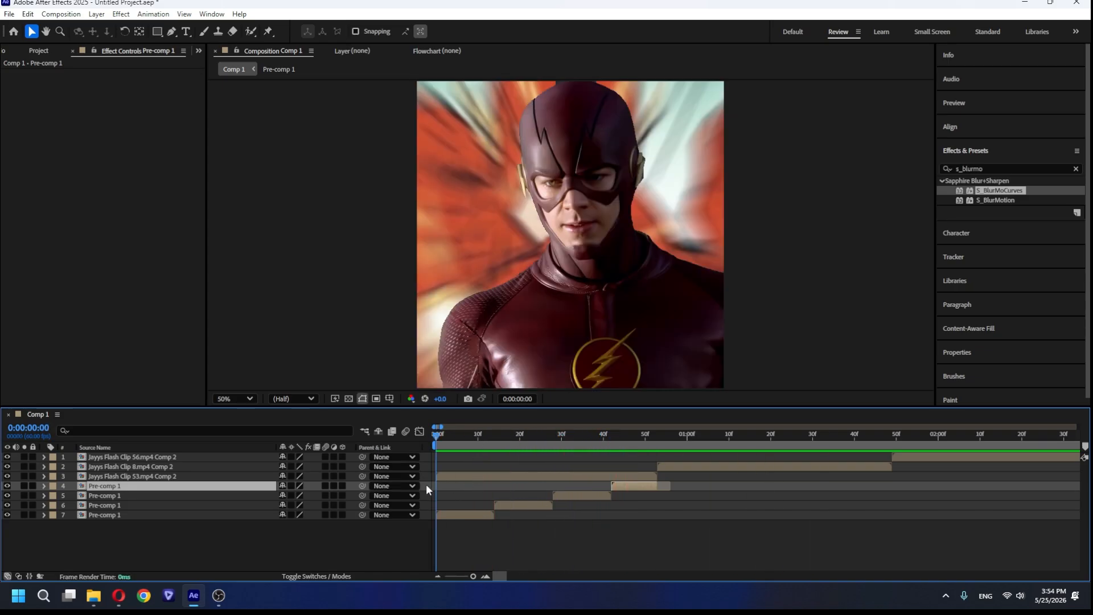
Pre-compose the four Pre-comp 1 layers into Pre-comp 2, moving all attributes and adjusting the duration to their time span.
left_click(262, 515, "shift")
right_click(233, 504)
left_click(268, 435)
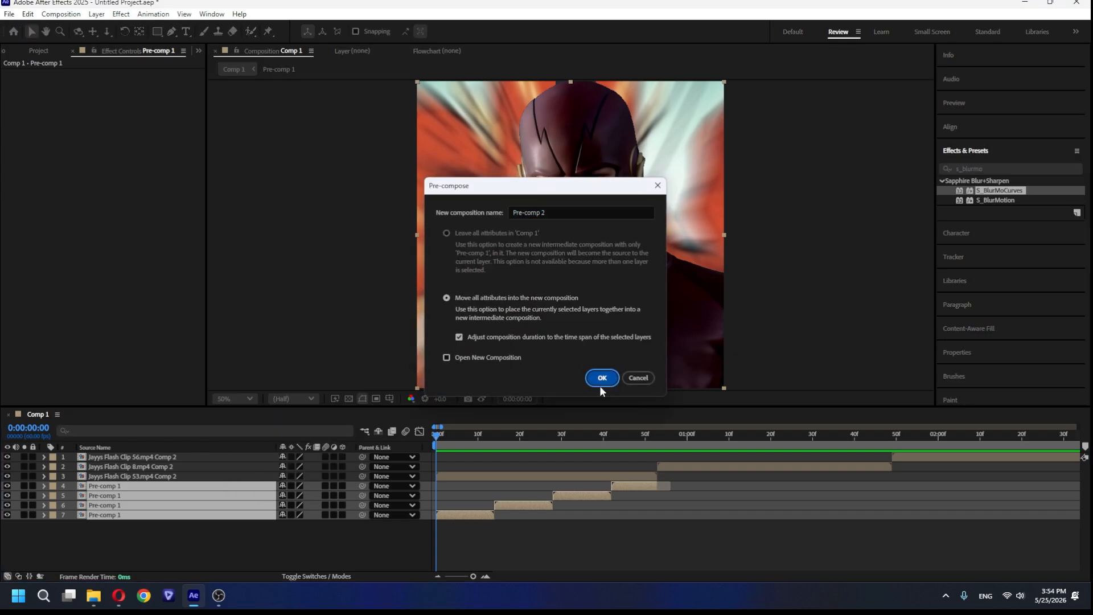
left_click(601, 378)
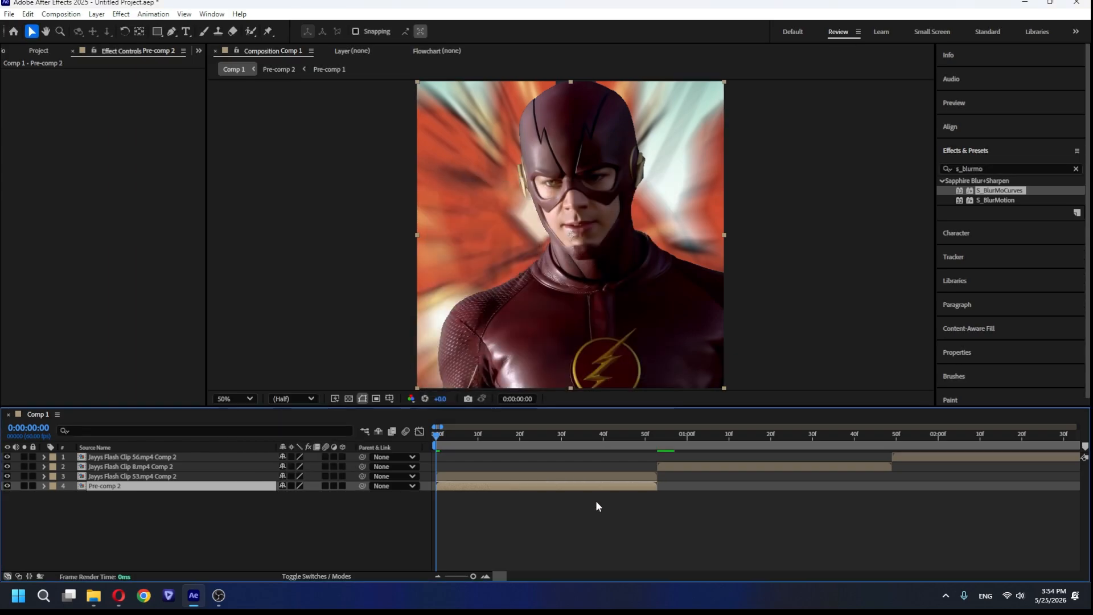
Apply the CC Wide Time effect to the Pre-comp 2 layer.
double_click(993, 169)
type("c")
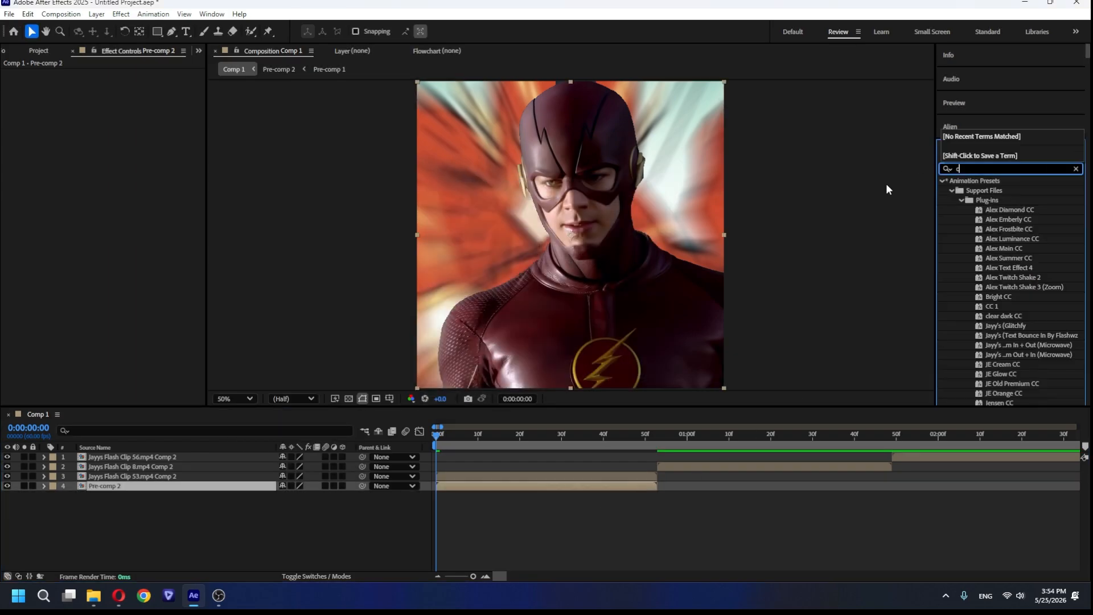
type("c wide")
double_click(994, 191)
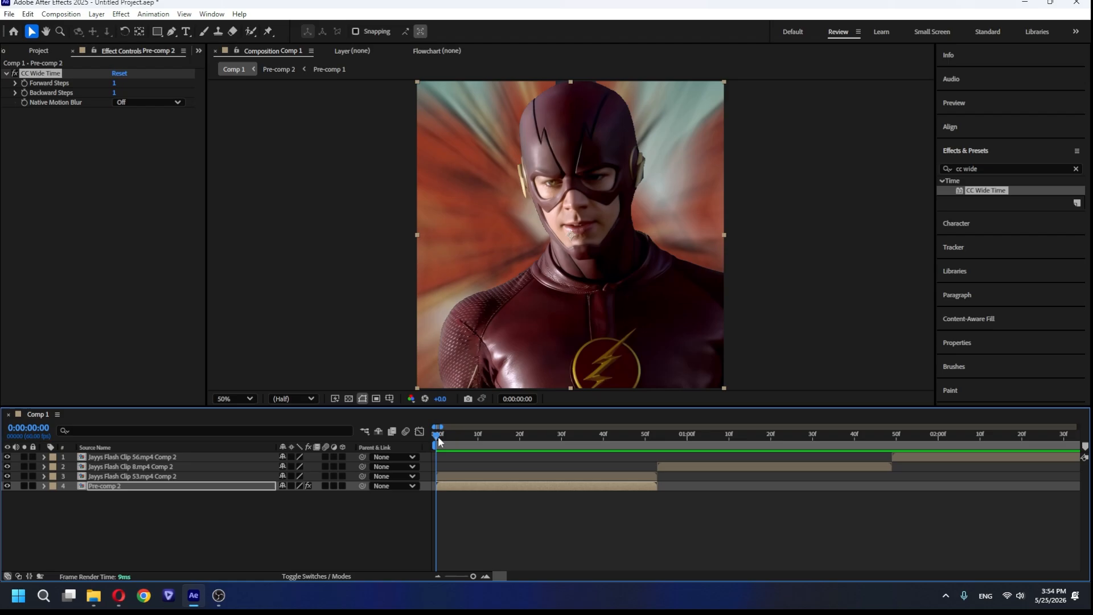
mouse_move(438, 437)
left_mouse_down()
mouse_move(575, 453)
mouse_move(436, 455)
left_mouse_up()
Duplicate Pre-comp 2 beneath Flash Clips 8 and 56, filling each clip's length and pre-composing the copies under Clip 8 into Pre-comp 3.
left_click(469, 486)
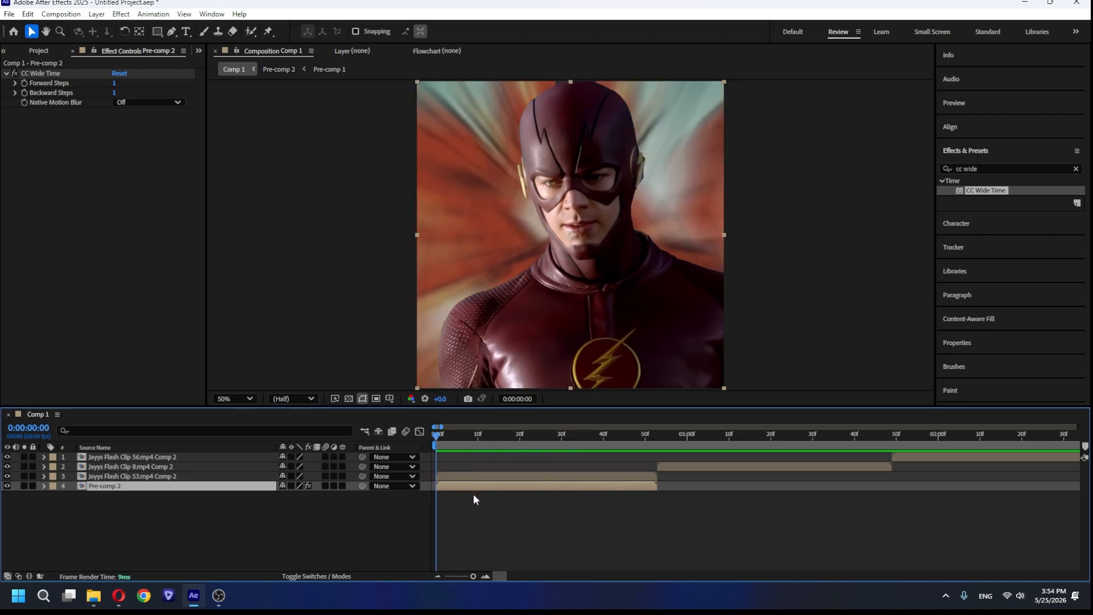
key("ctrl+d")
key("ctrl+bracketright")
left_click_drag(569, 472, 796, 480)
key("ctrl+d")
key("bracketleft")
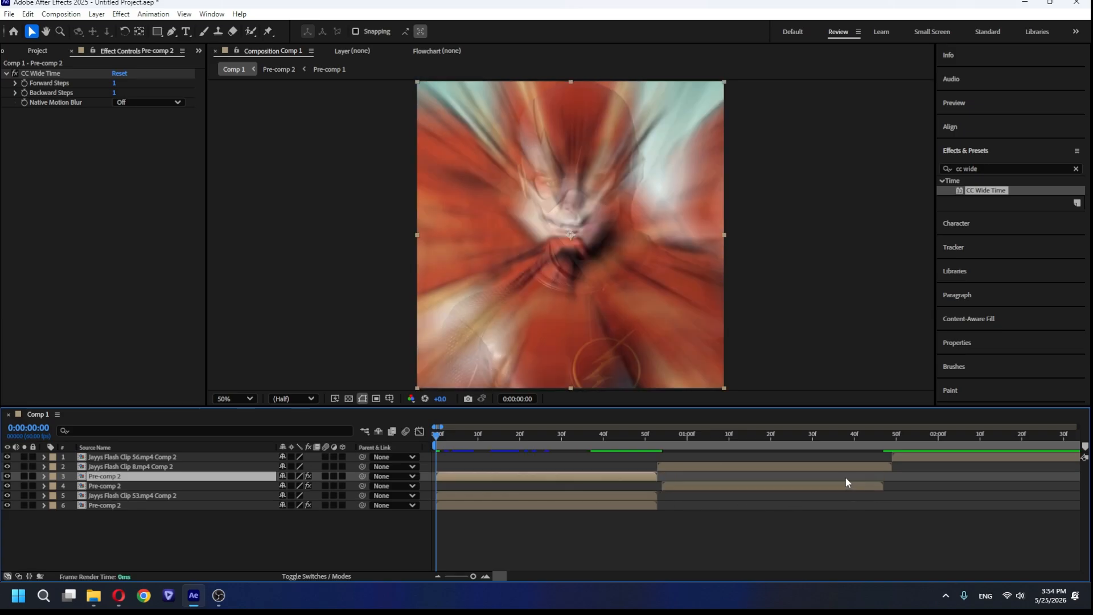
left_click_drag(640, 477, 516, 474)
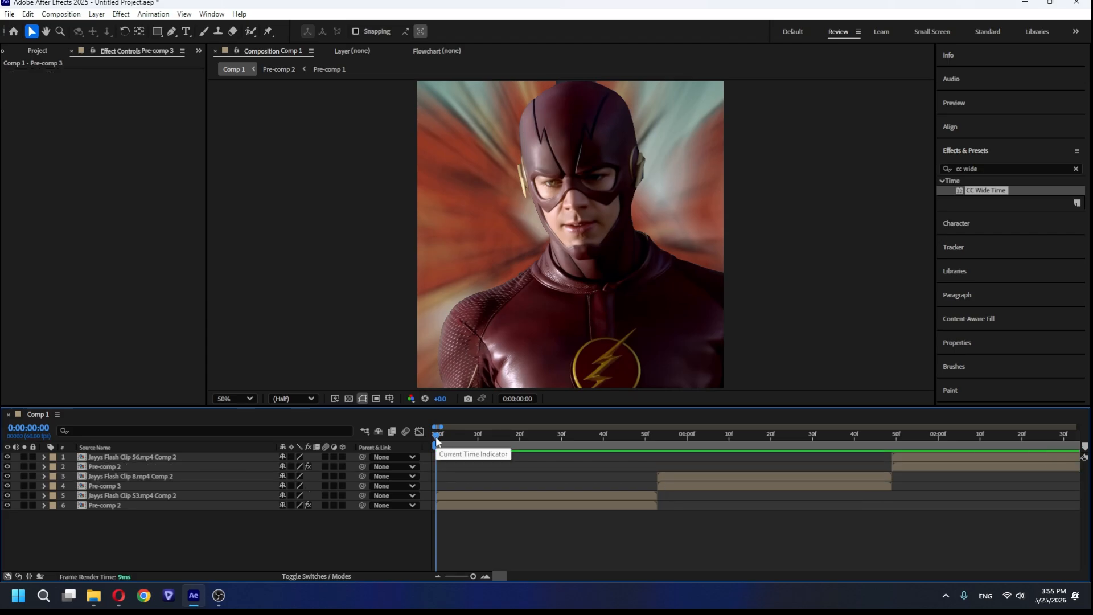
key("space")
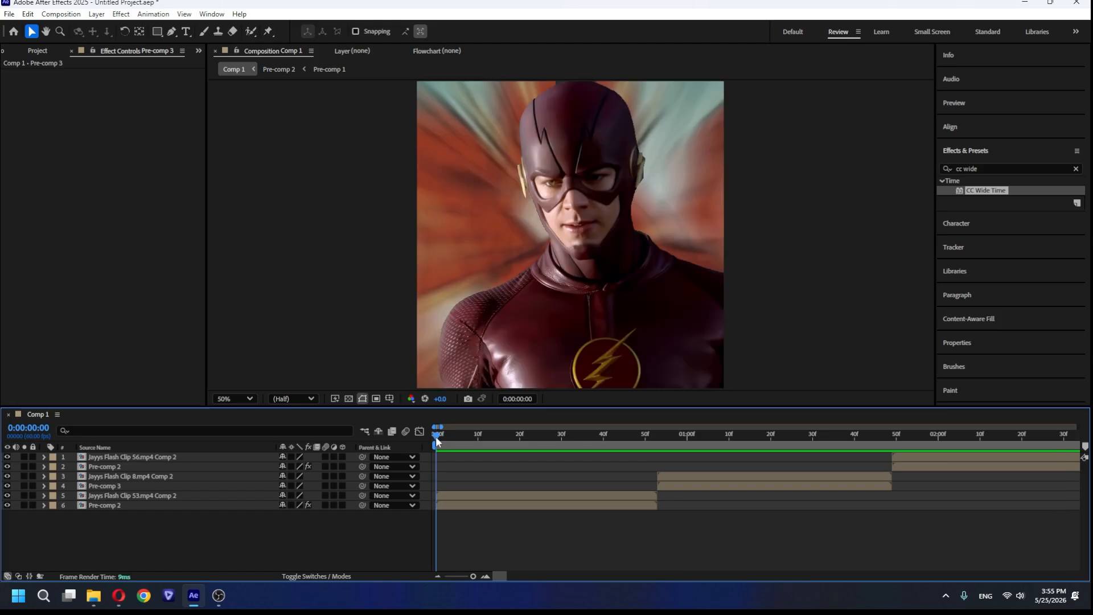
Apply the S_BlurMoCurves effect to the Flash Clip 53 layer.
left_click(464, 495)
left_click(990, 168)
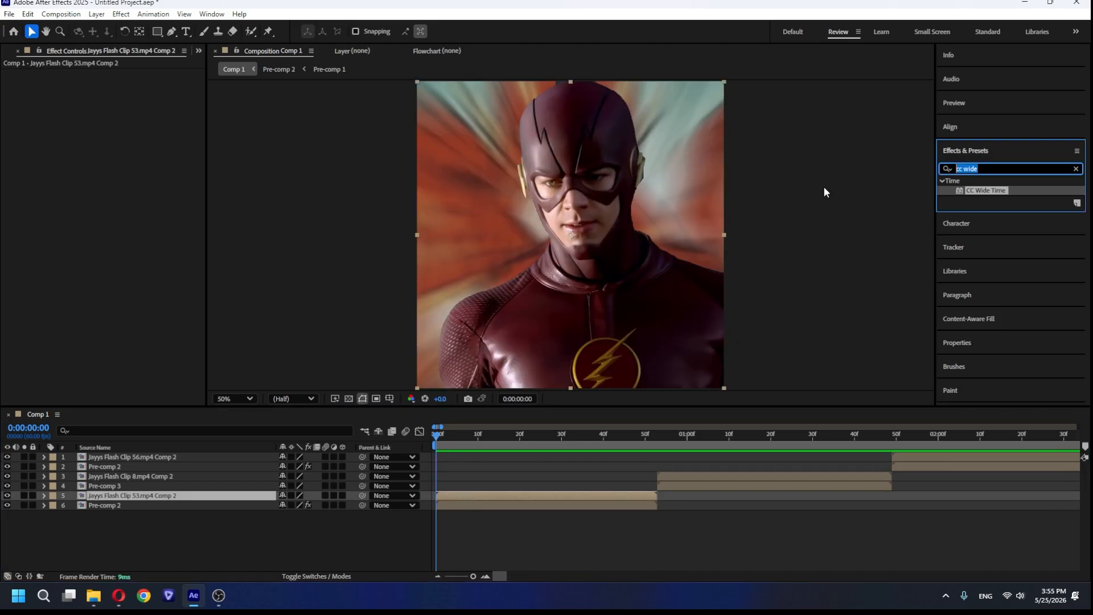
type("s_bl")
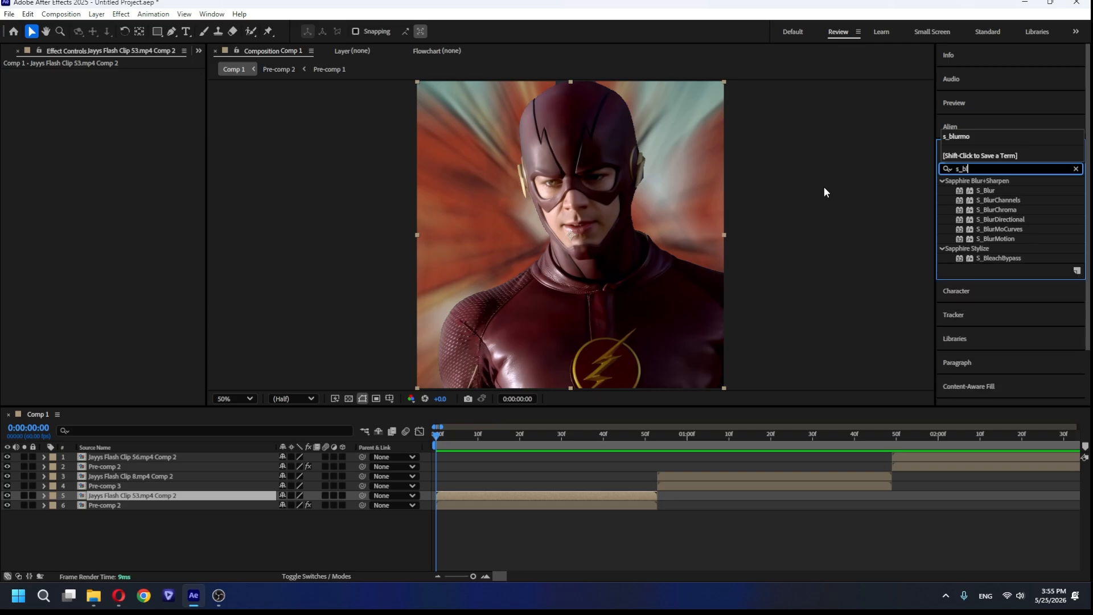
double_click(1001, 229)
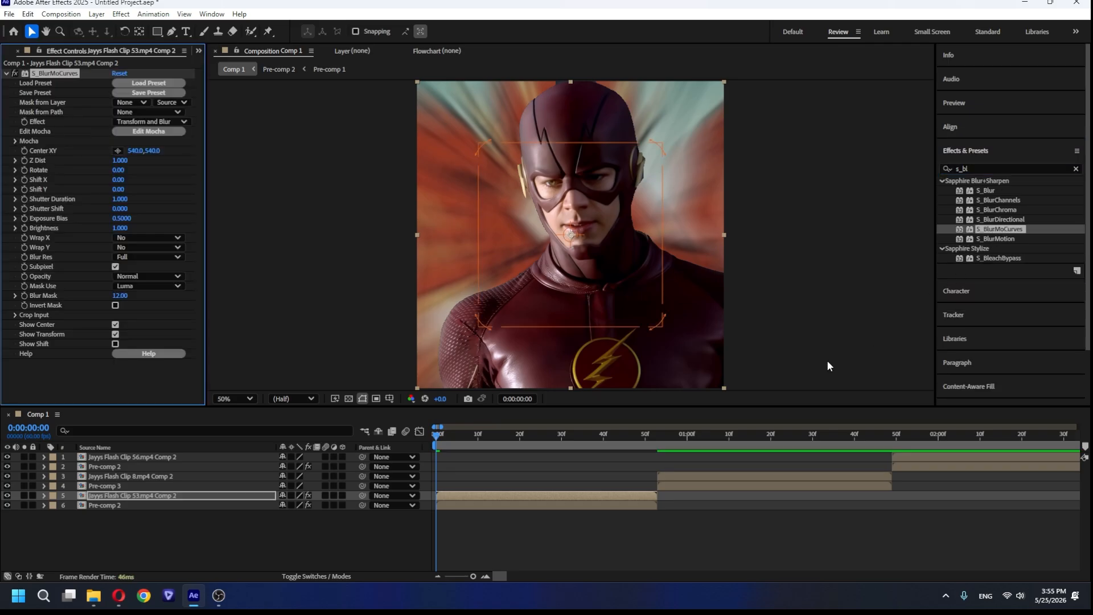
Keyframe Z Dist on the Flash Clip 53 layer from 1 at frame 0 to 0.32 at the clip's last frame.
left_click(24, 160)
key("o")
left_click(120, 161)
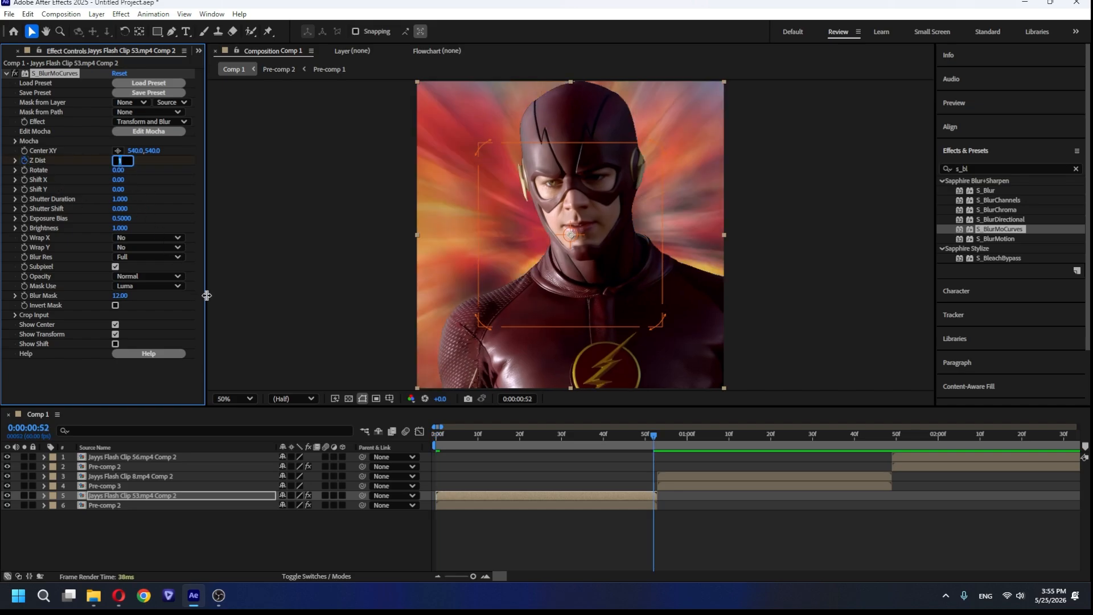
type("0.32")
key("Return")
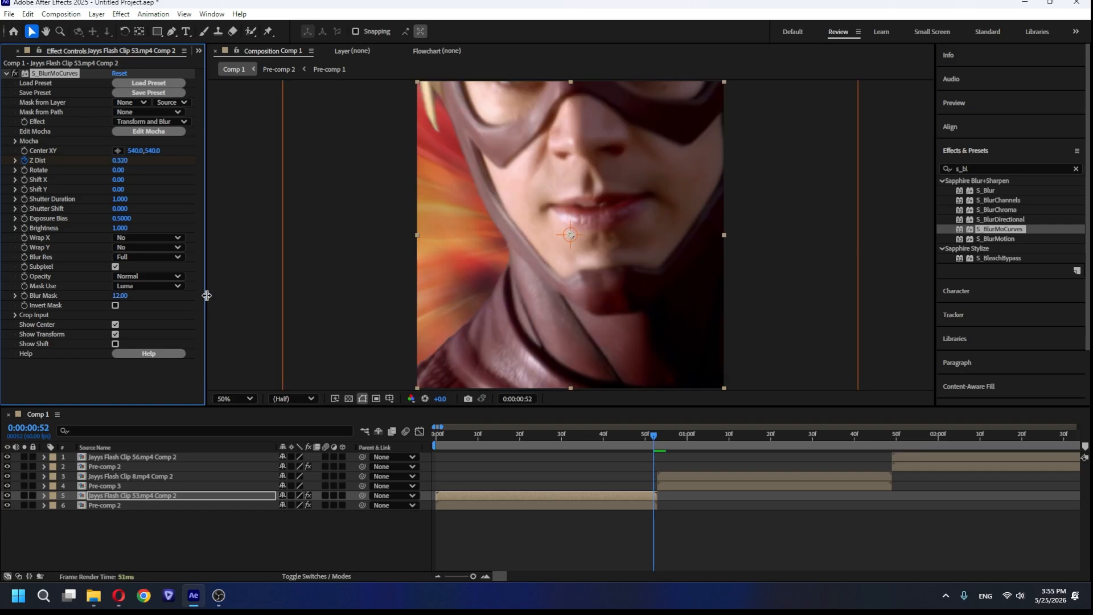
Easy-ease Flash Clip 53's Z Dist keyframes, reshape their value curve to be steep at both ends, and preview the zoom.
left_click(673, 511)
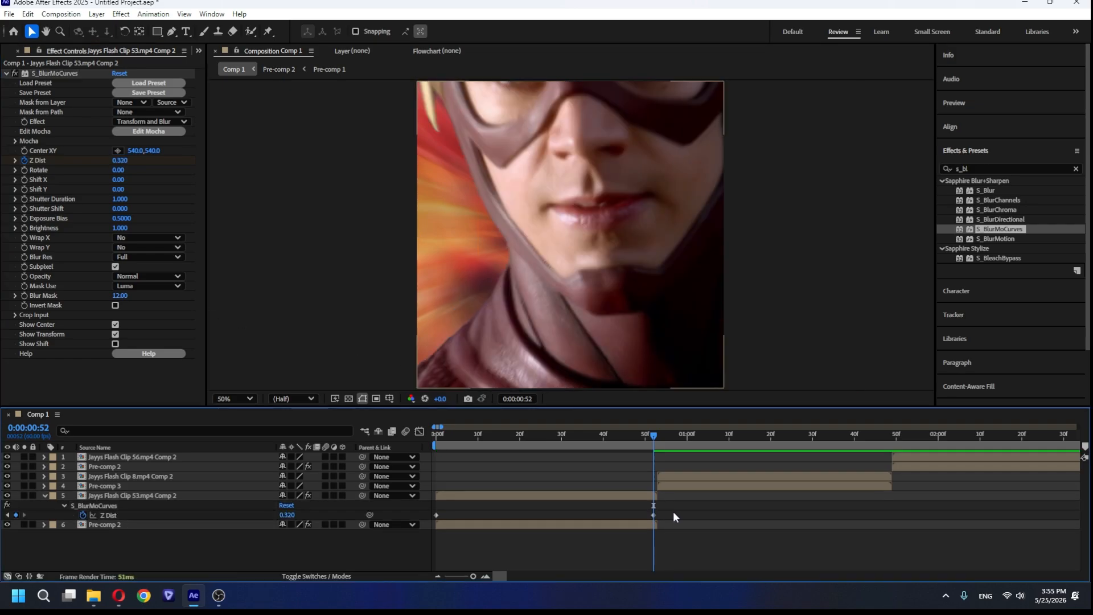
key("u")
left_click_drag(430, 516, 429, 515)
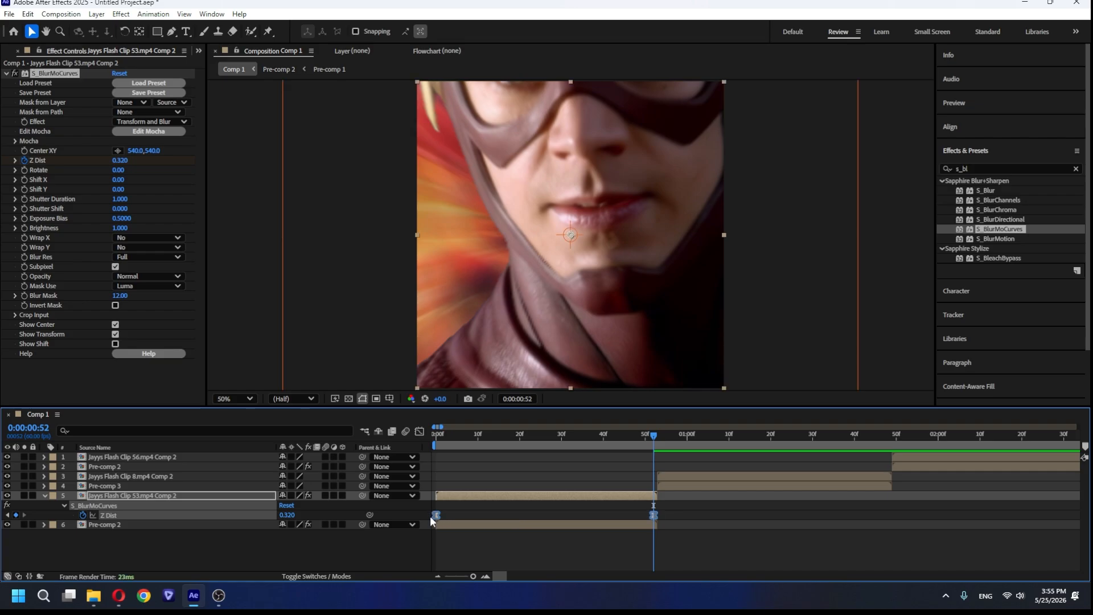
left_click(420, 432)
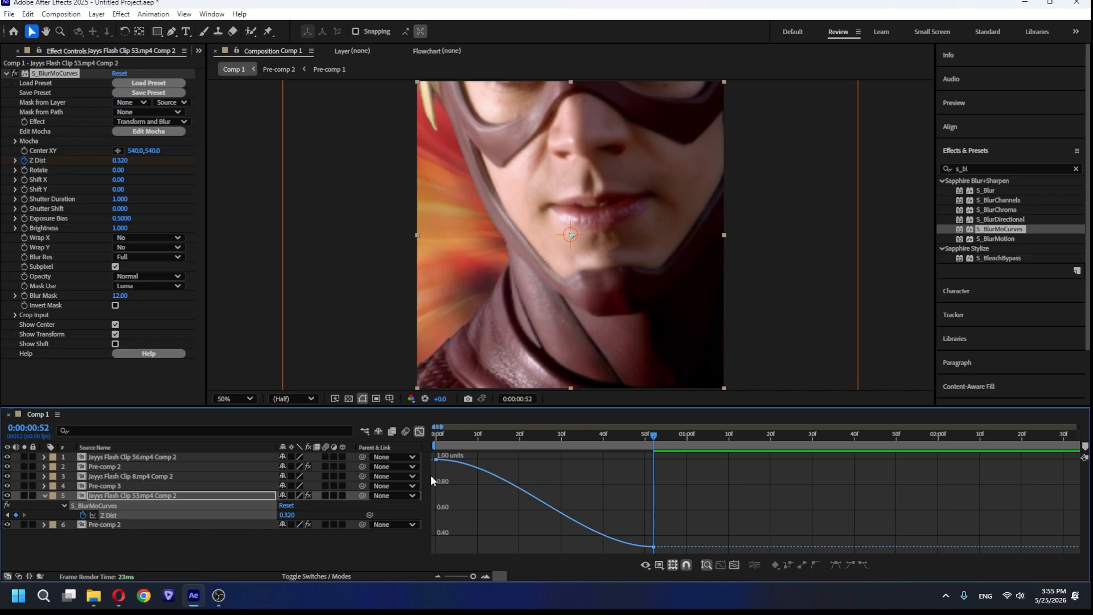
left_click_drag(442, 427, 450, 504)
left_click(437, 459)
left_click_drag(474, 547, 443, 509)
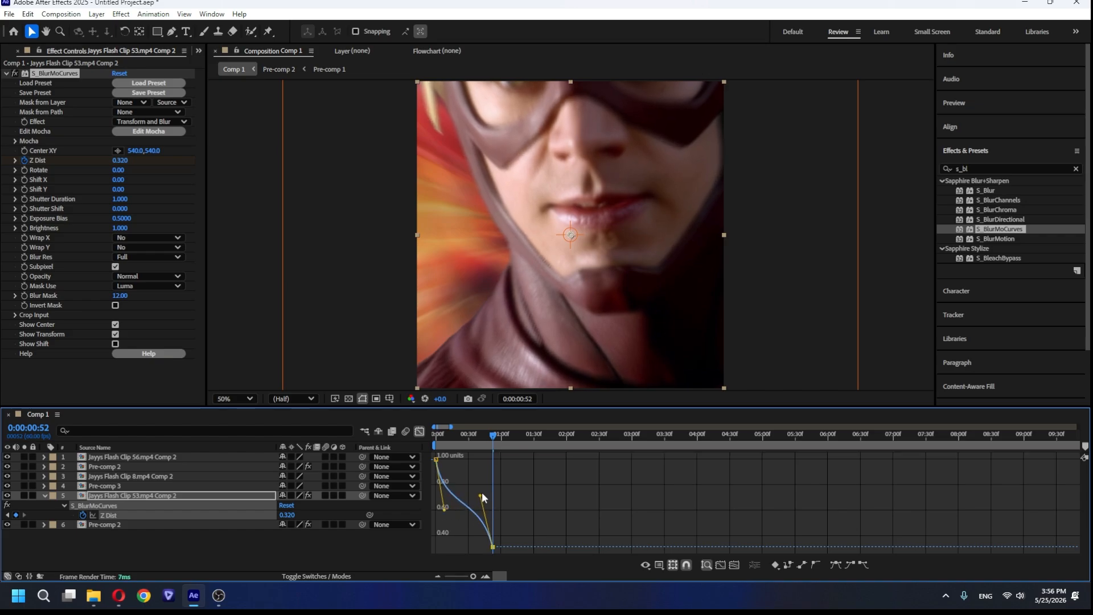
key("space")
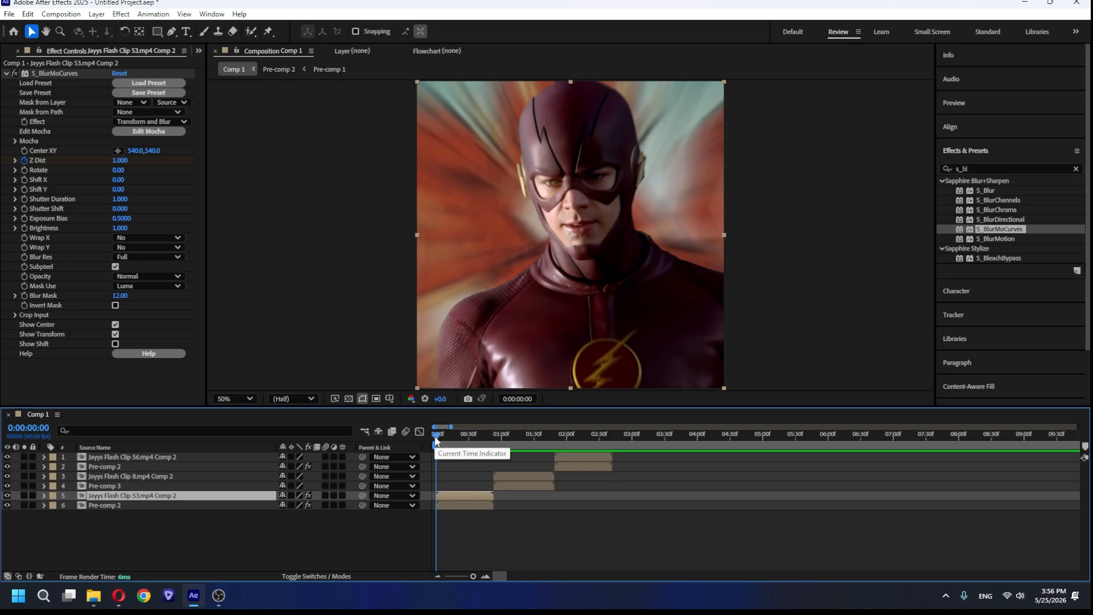
left_click_drag(436, 436, 385, 446)
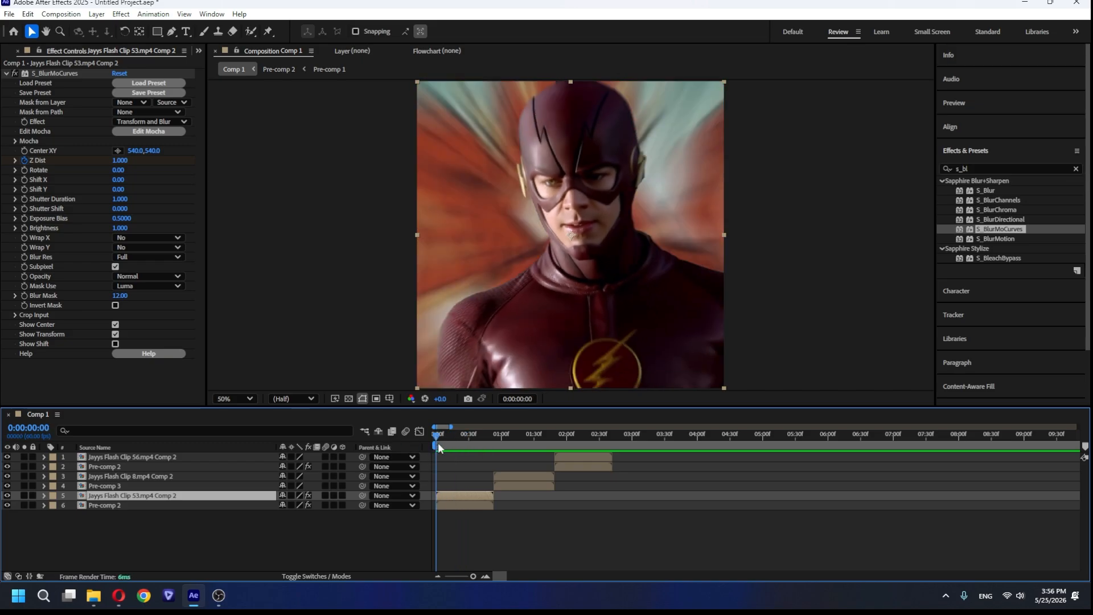
Copy the keyframed S_BlurMoCurves effect to the Flash Clip 8 and Flash Clip 56 layers at their in points and preview the composition.
left_click(59, 73)
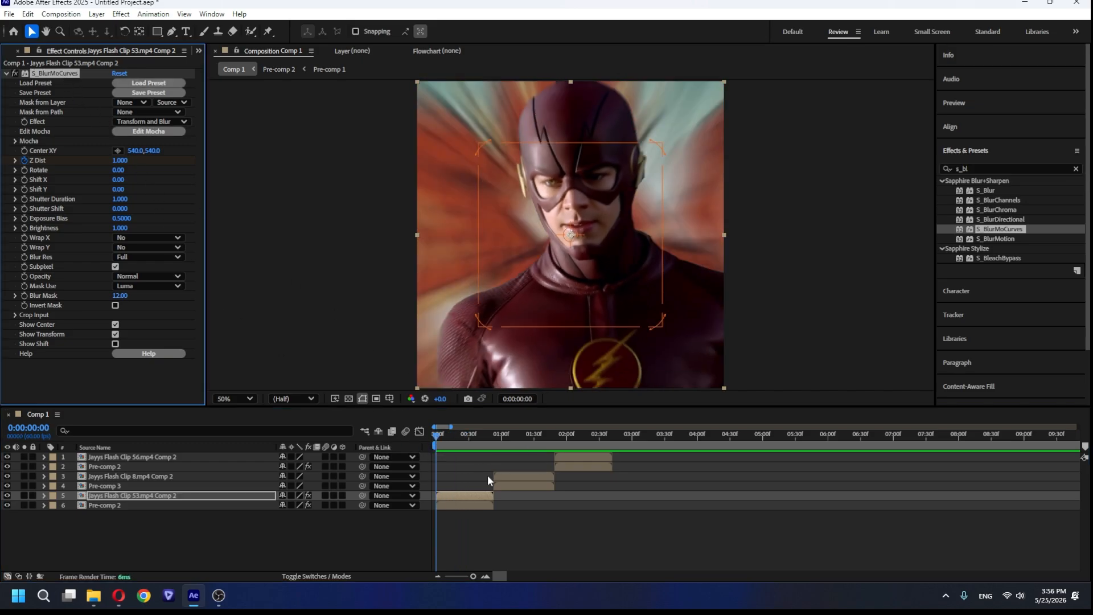
left_click(515, 477)
key("i")
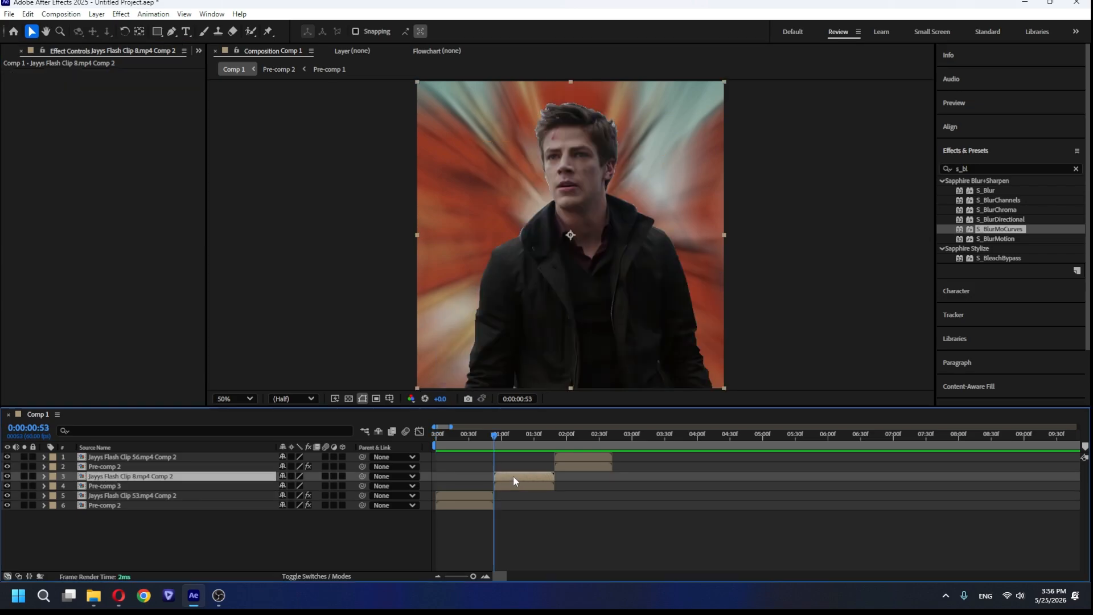
left_click(590, 459)
key("i")
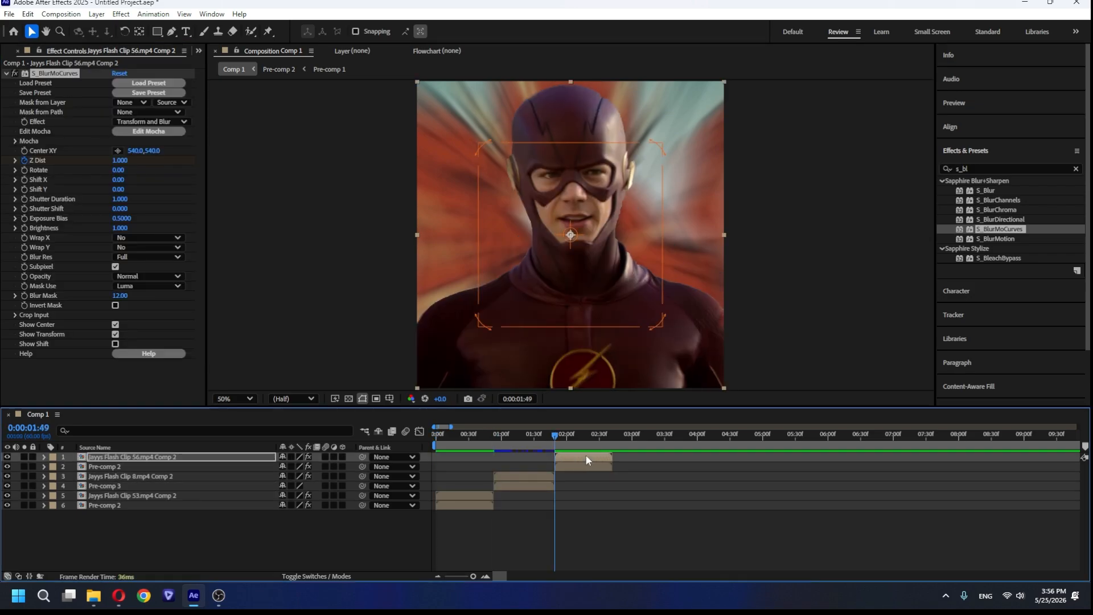
left_click_drag(555, 436, 416, 449)
left_click(512, 477)
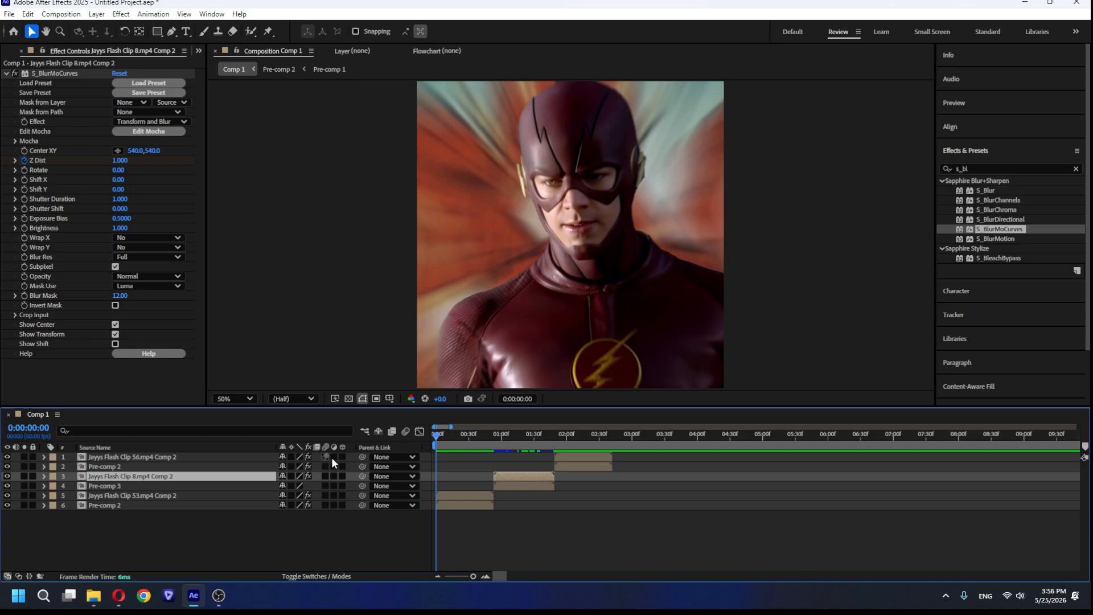
left_click(599, 529)
key("space")
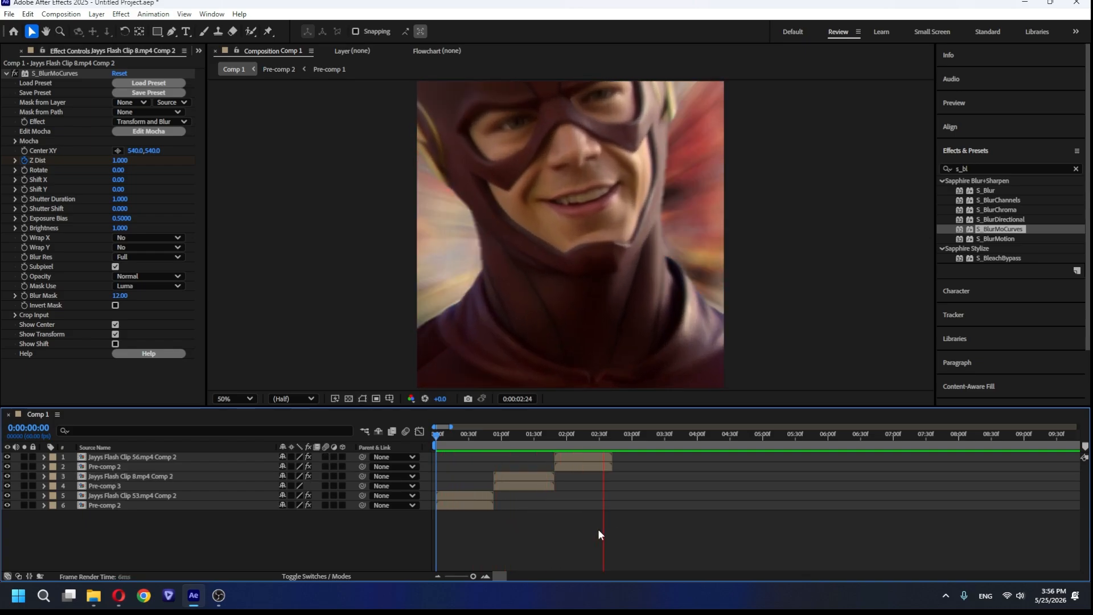
left_click(582, 441)
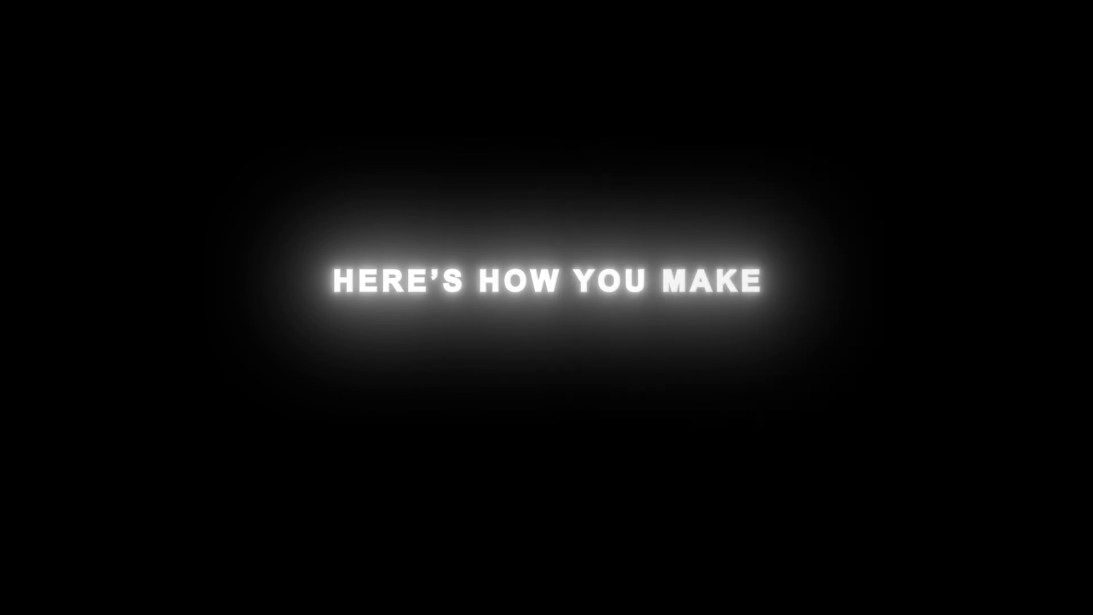